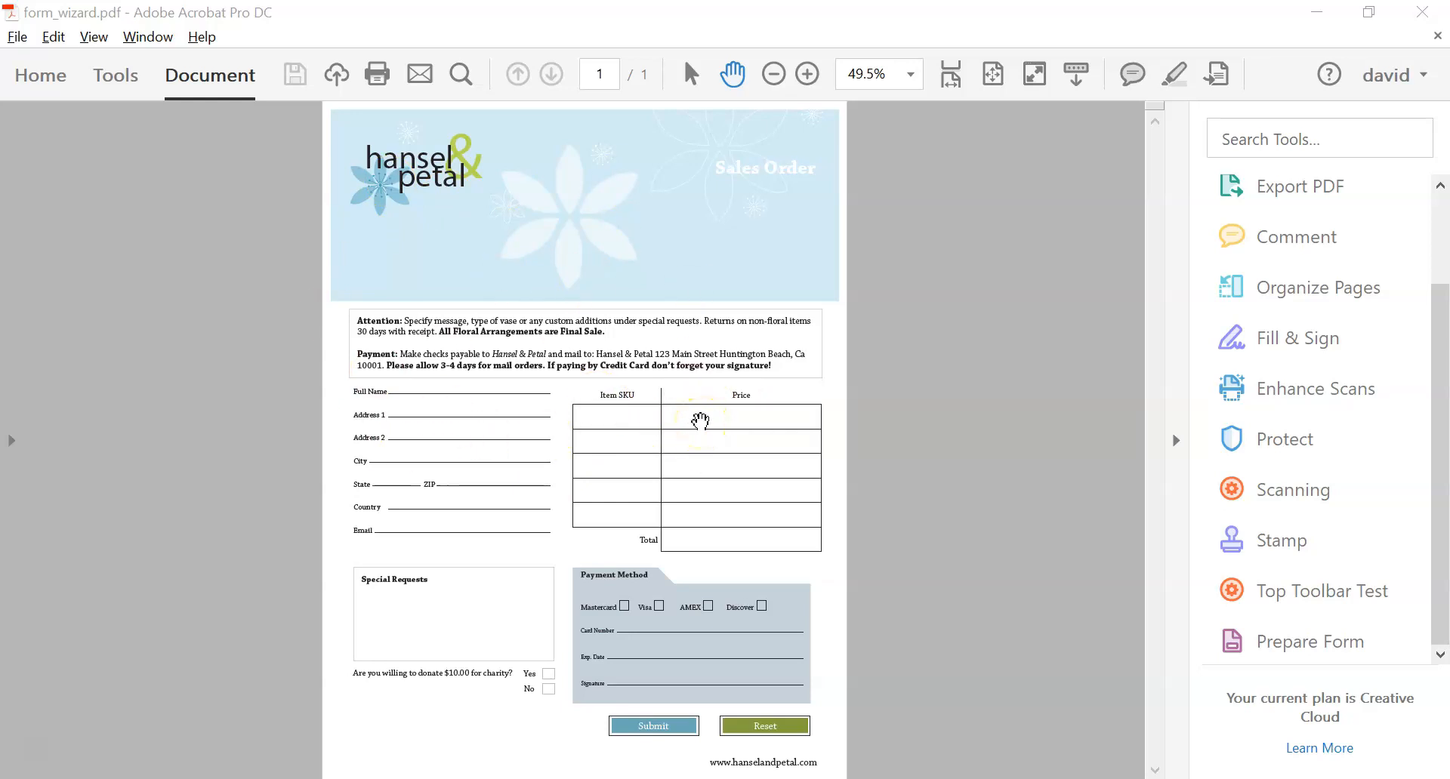
# Step: Switch to form_wizard.docx in Word and review the source form's customer fields, price table, payment method and charity sections
pyautogui.hotkey('alt', 'Tab')
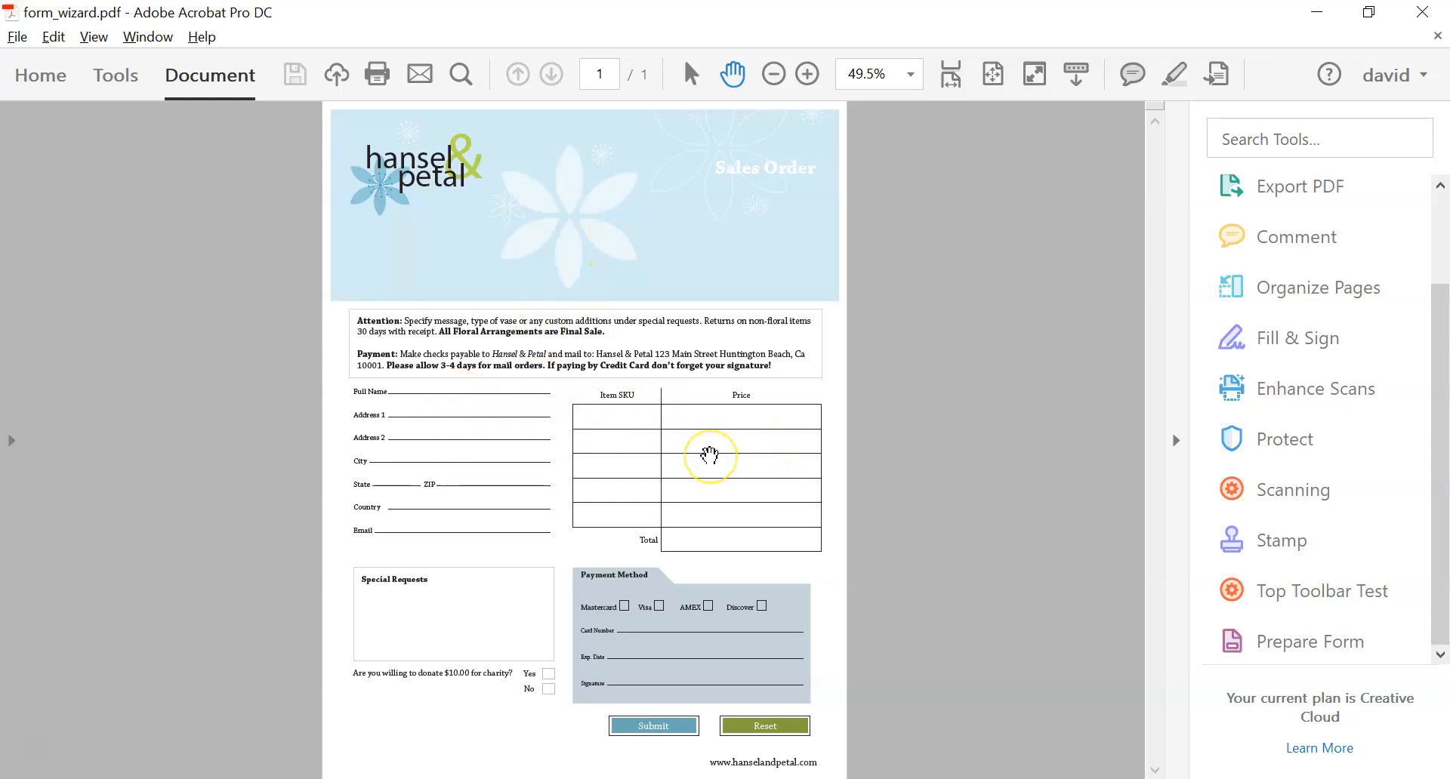
pyautogui.hotkey('alt', 'Tab')
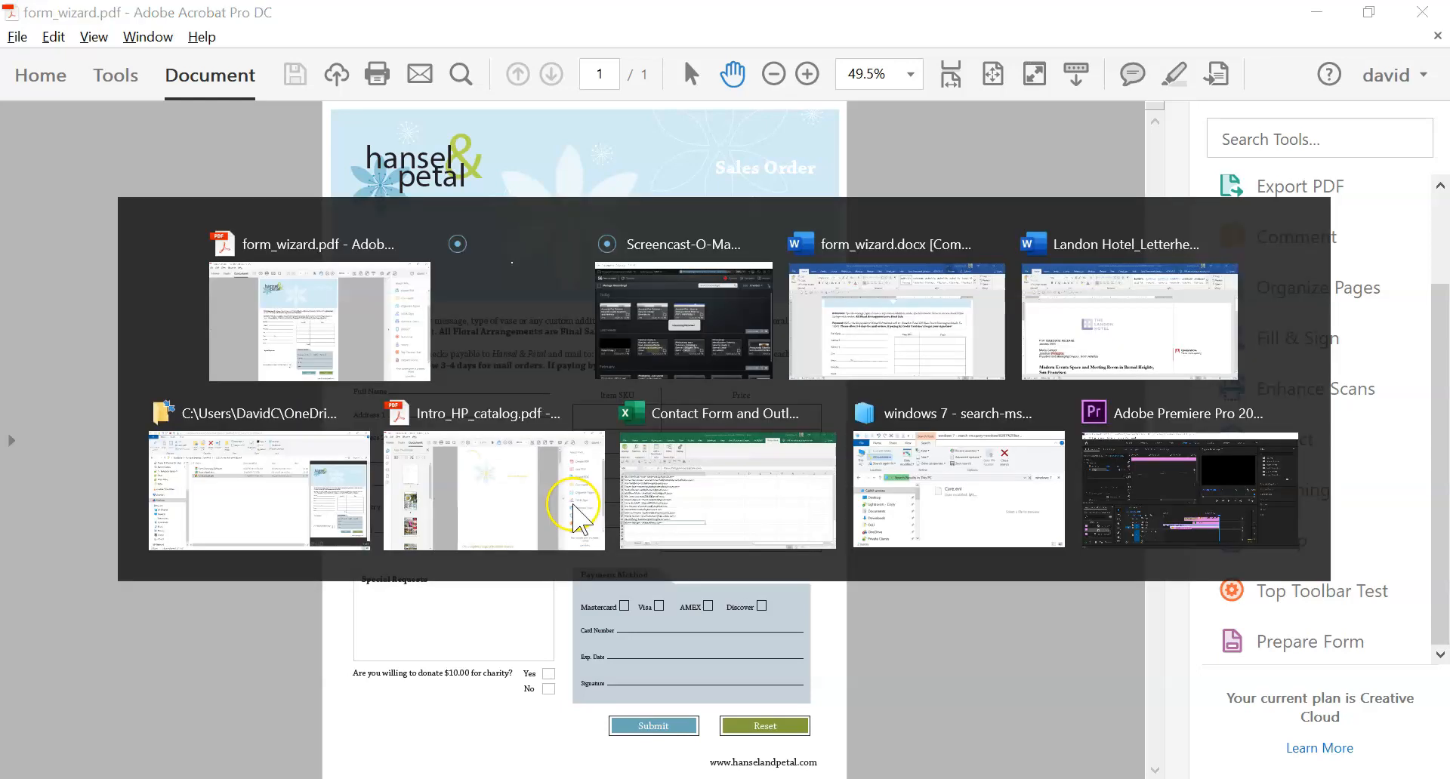
pyautogui.hotkey('alt', 'Tab')
pyautogui.press('Tab')
pyautogui.press('Tab')
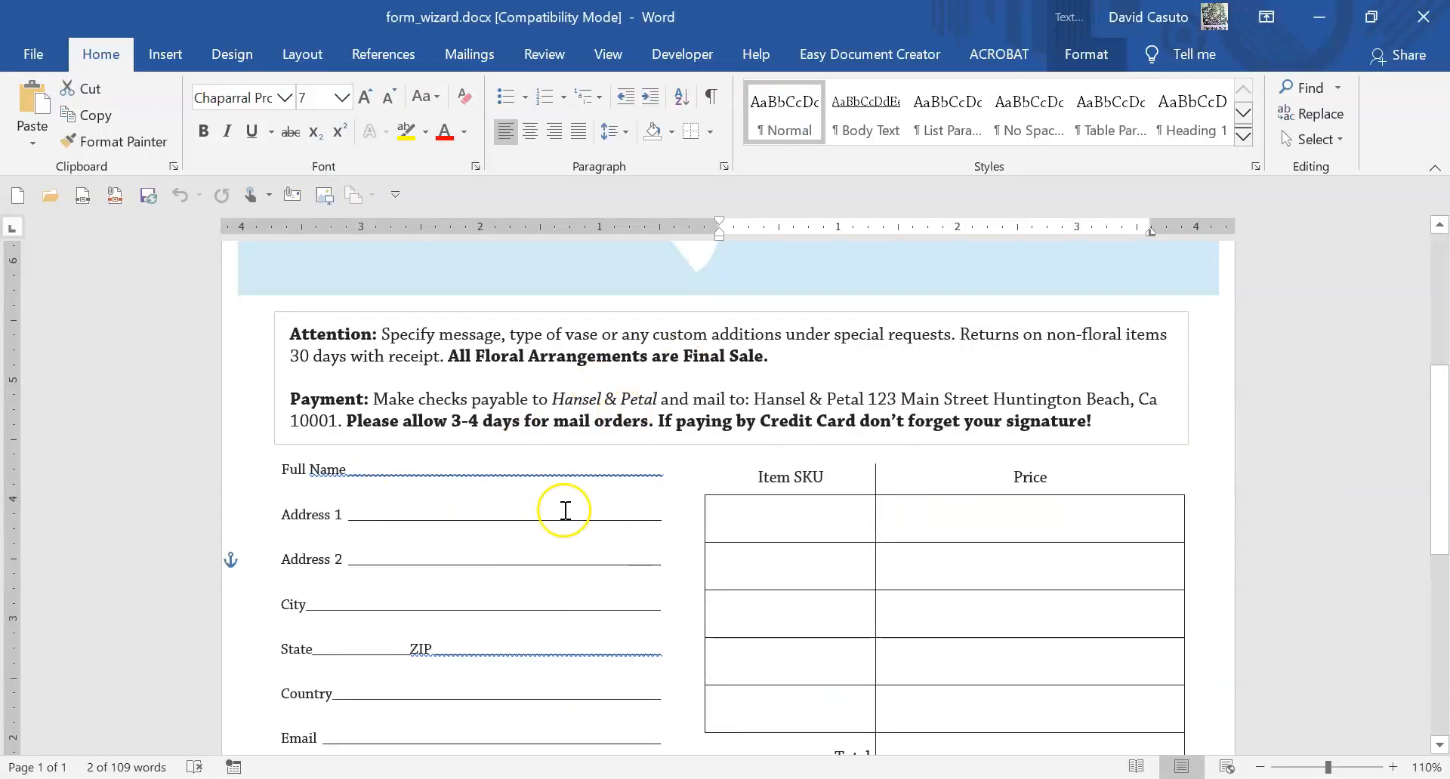
pyautogui.scroll(-3, 423, 479)
pyautogui.scroll(1, 443, 412)
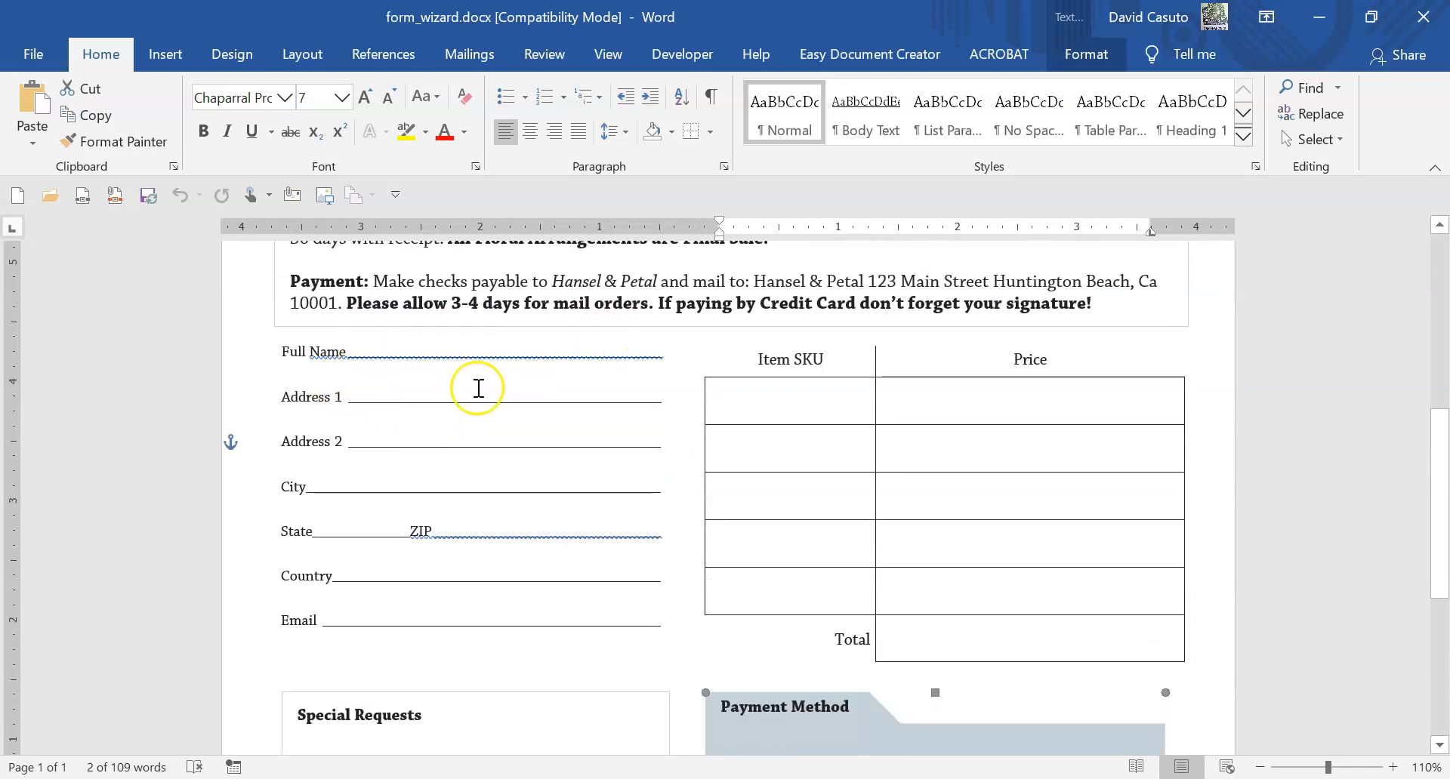
pyautogui.scroll(-5, 876, 483)
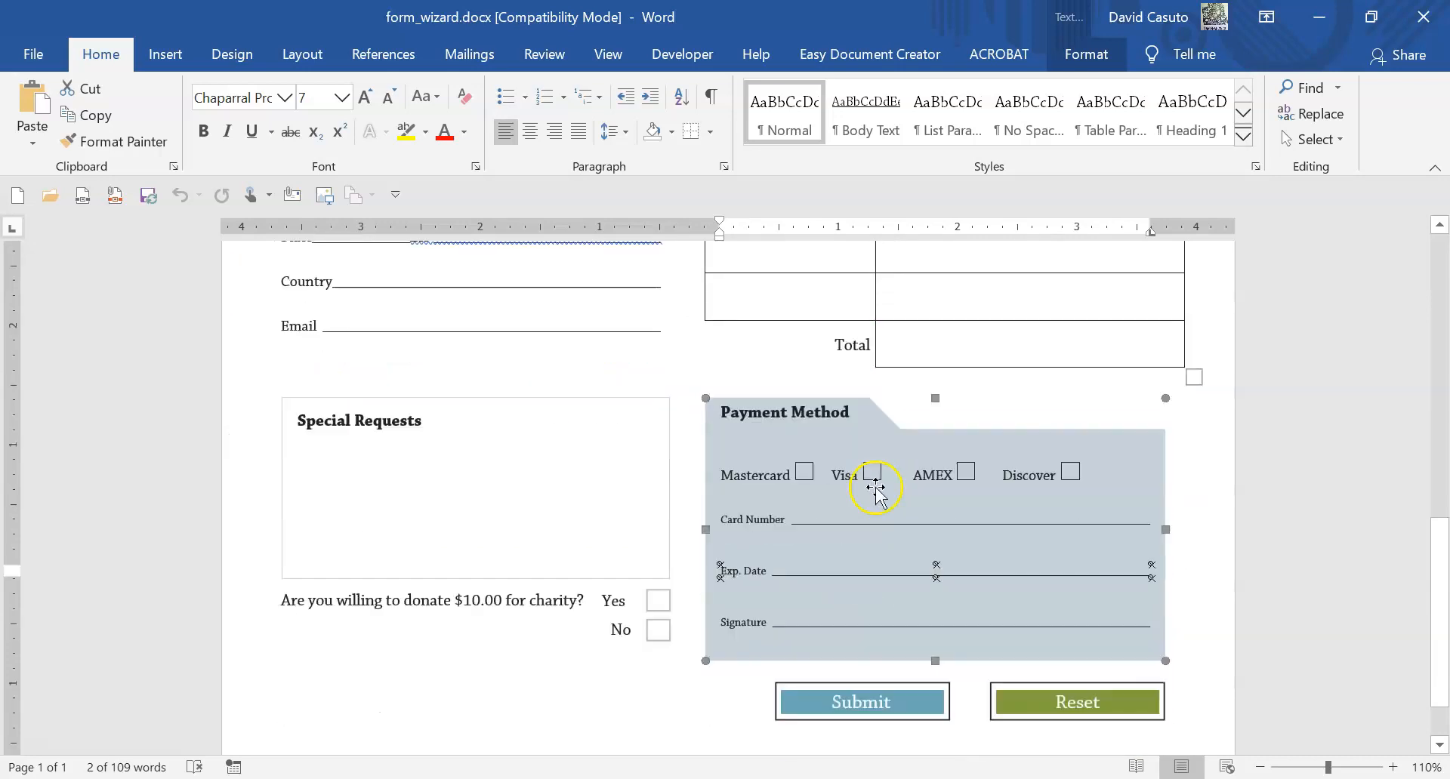
pyautogui.scroll(9, 610, 518)
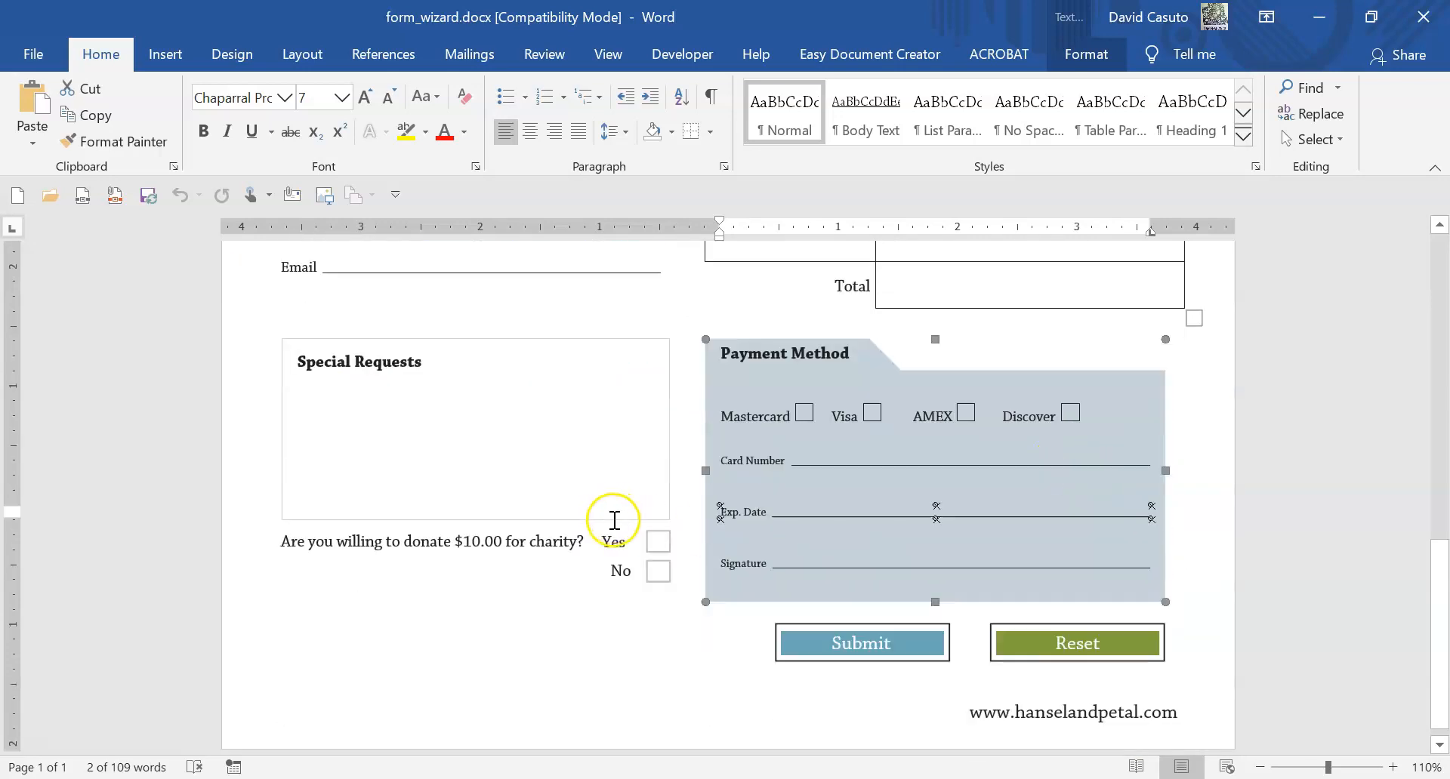
pyautogui.scroll(3, 612, 518)
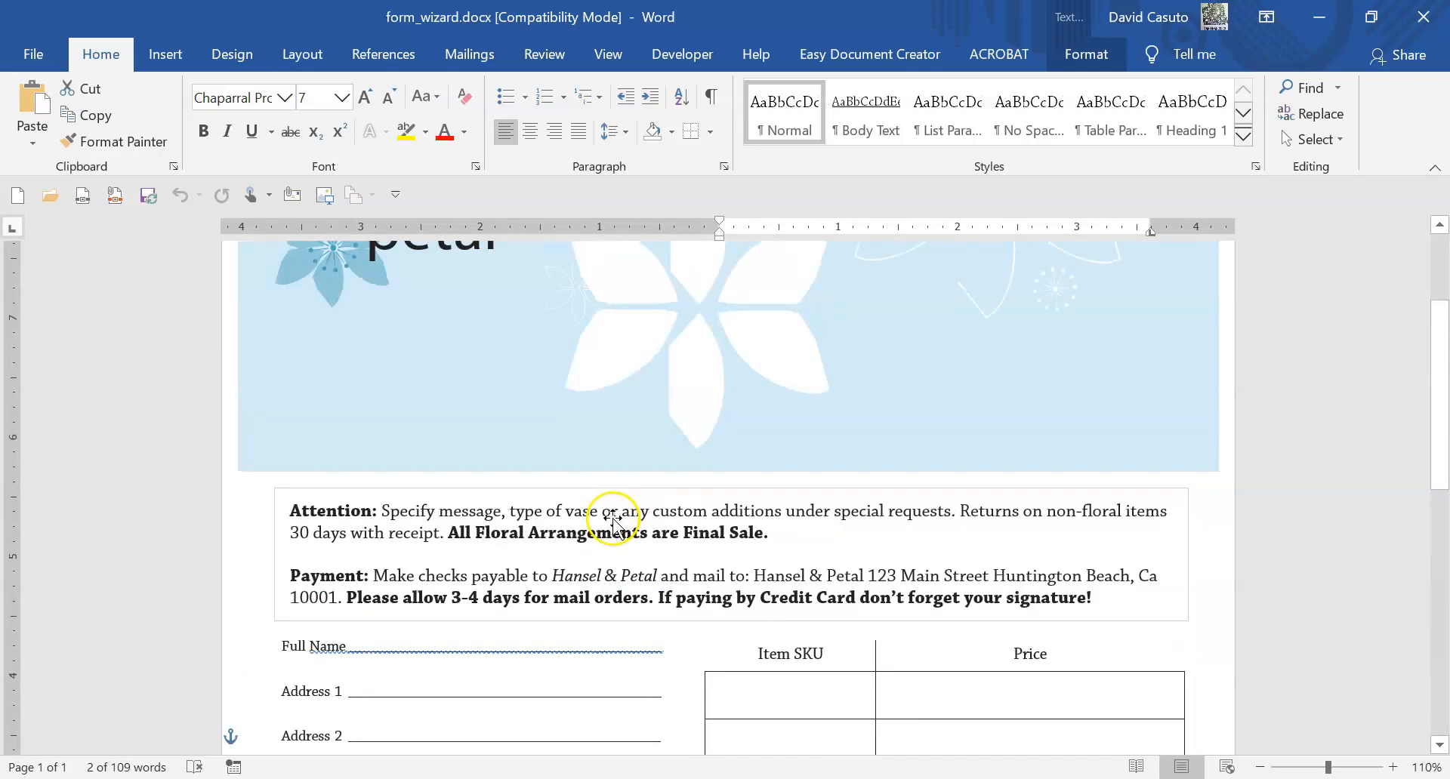
# Step: Switch back to form_wizard.pdf in Acrobat and start preparing it as a form with field auto detection on
pyautogui.hotkey('alt', 'Tab')
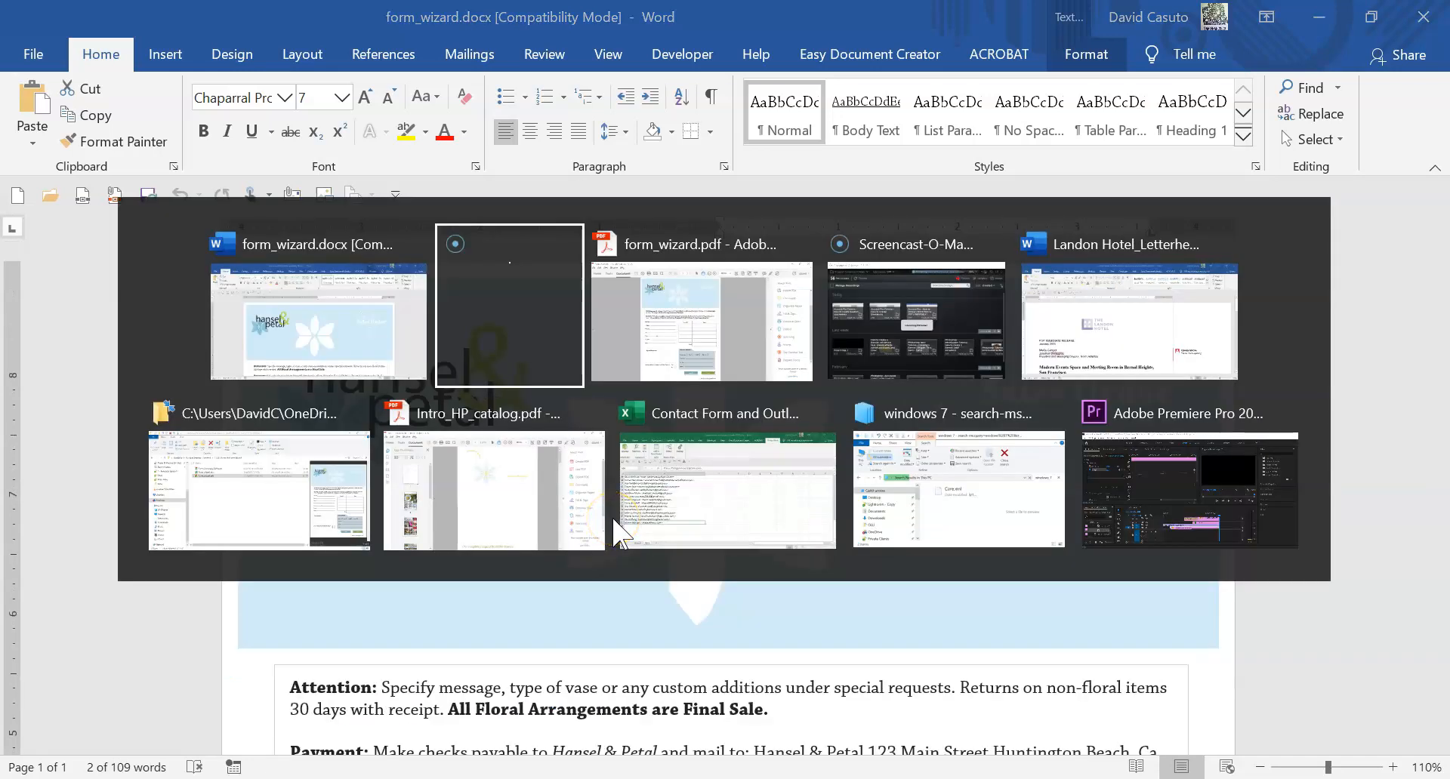
pyautogui.hotkey('alt', 'Tab')
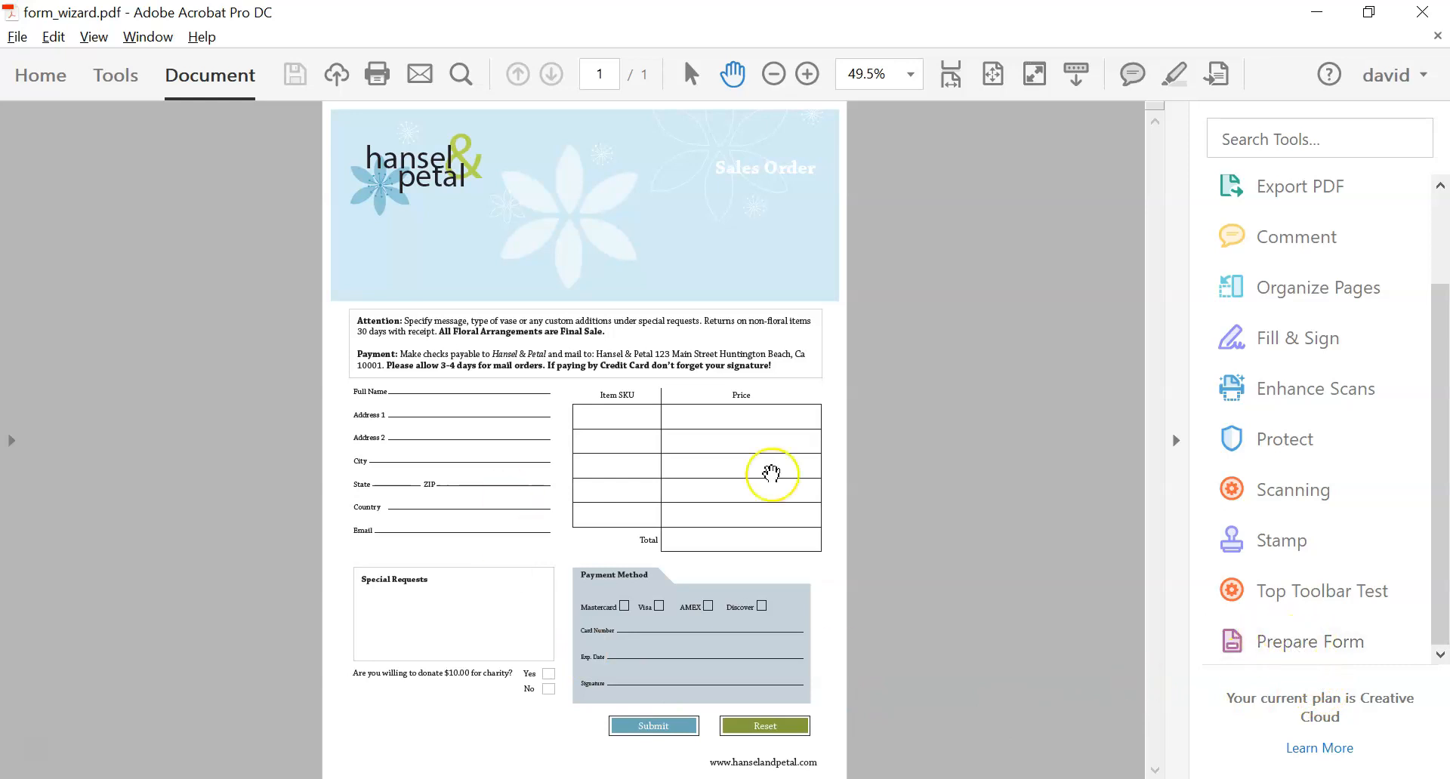
pyautogui.click(1282, 644)
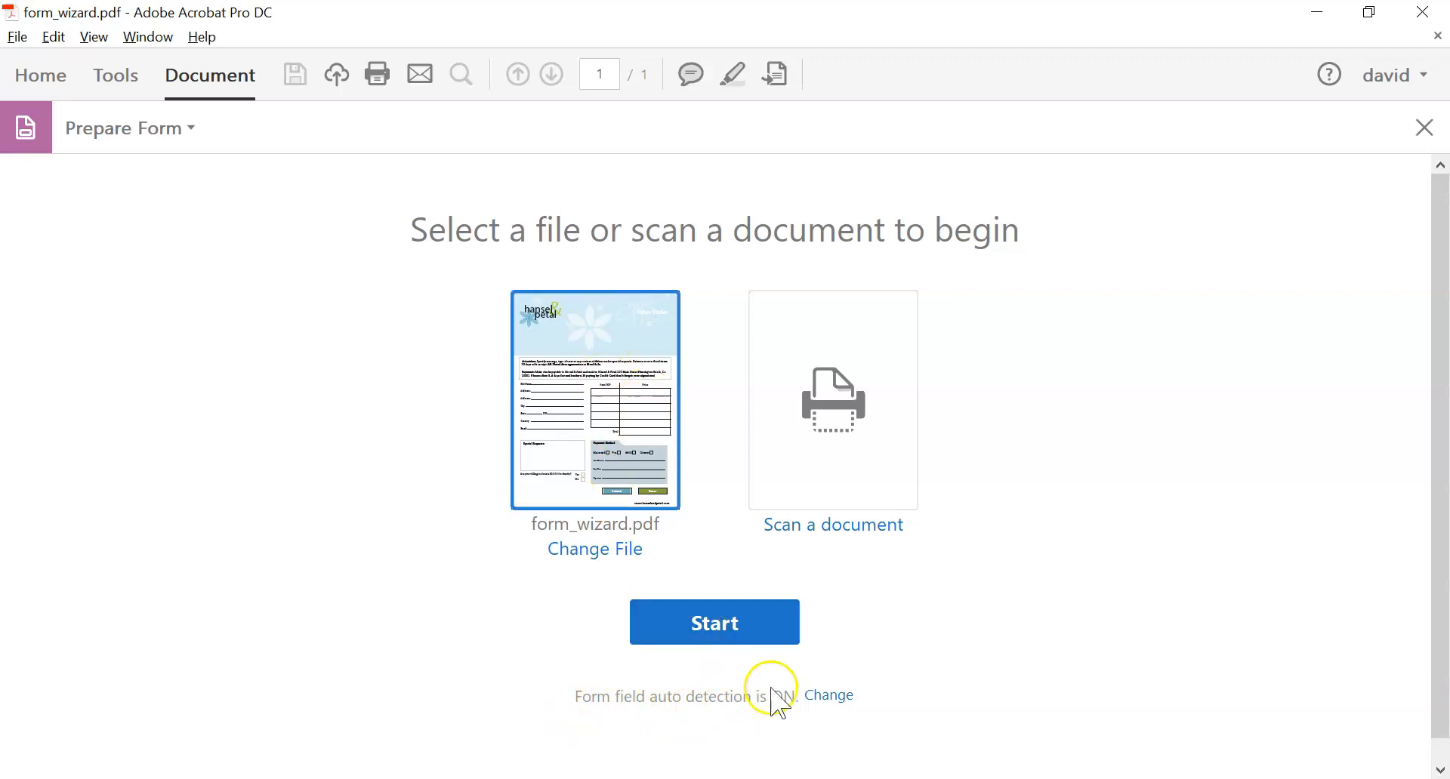
pyautogui.click(728, 636)
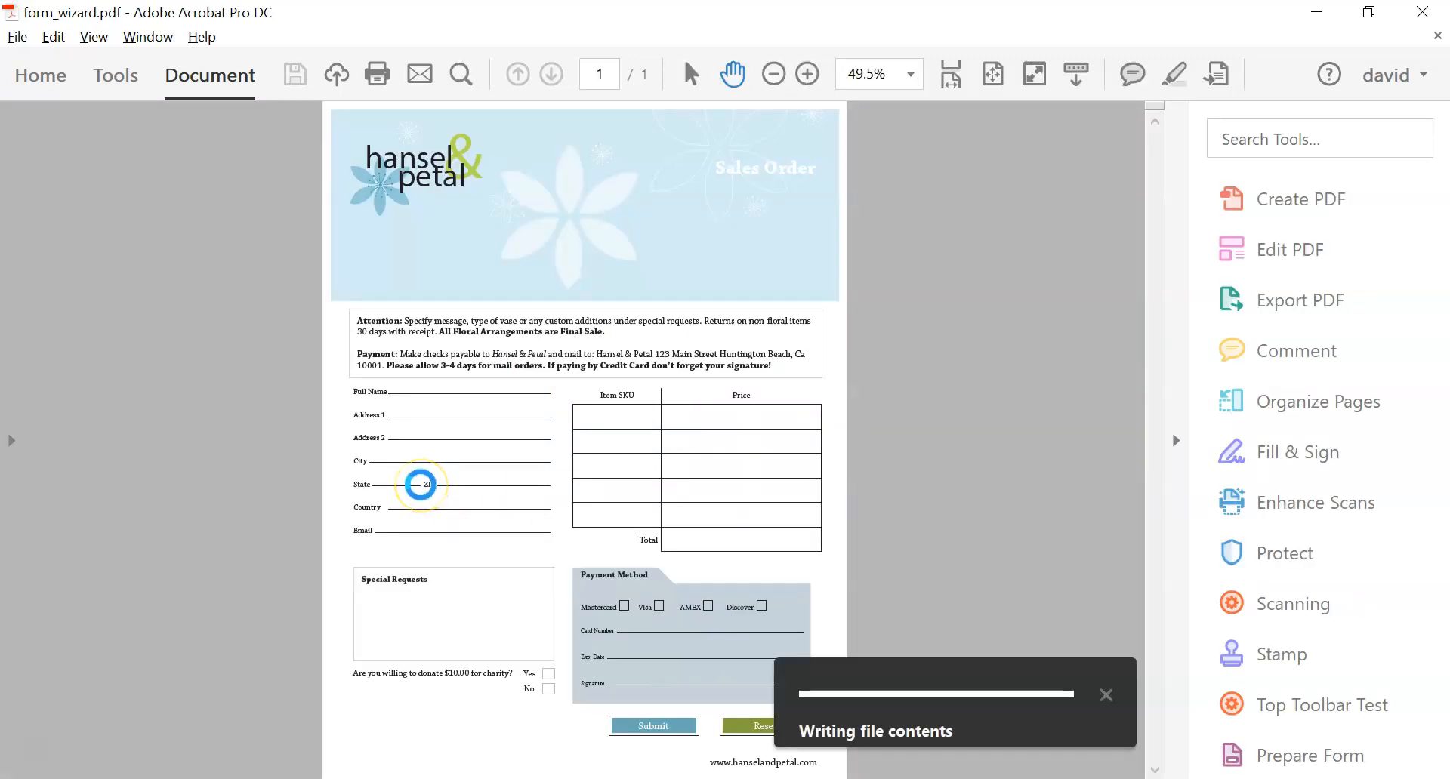
pyautogui.click(868, 451)
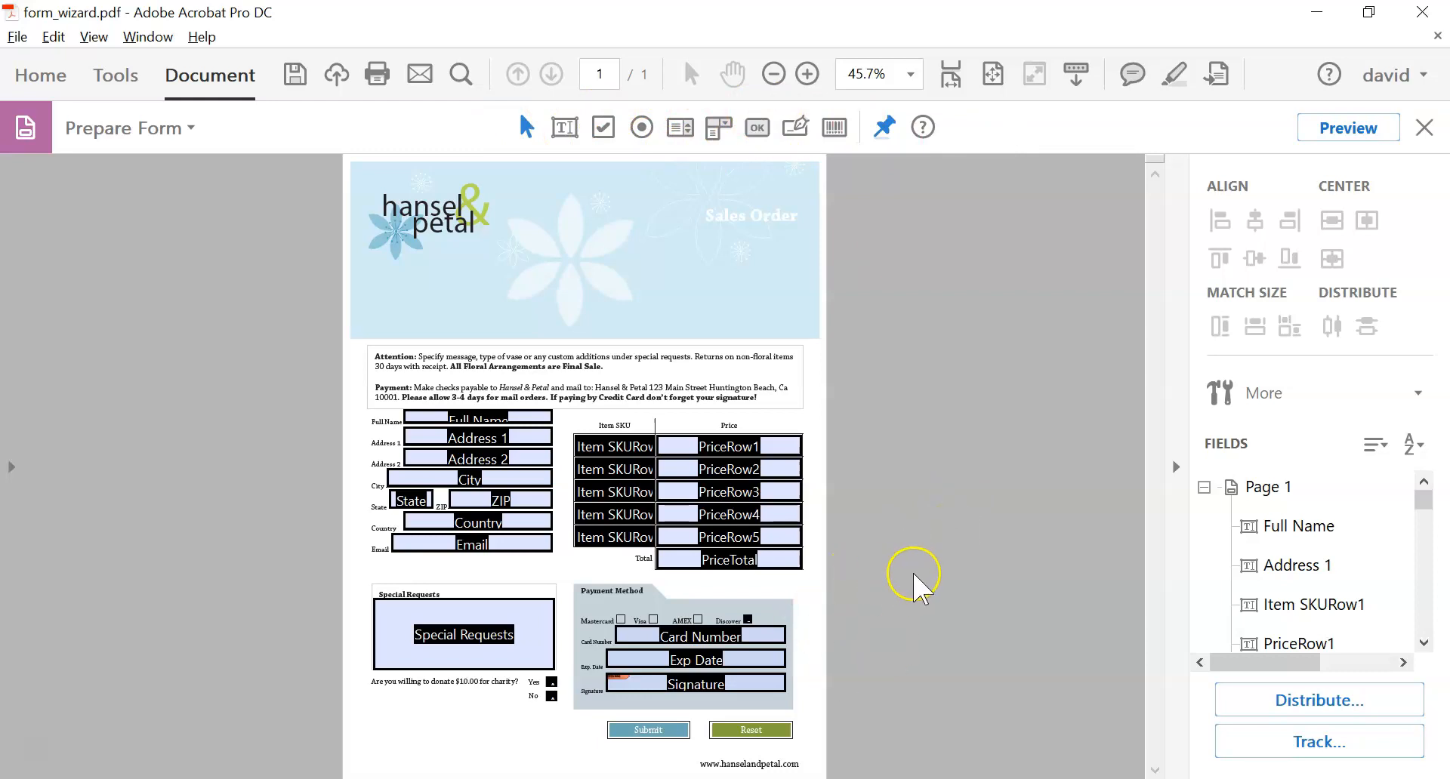
# Step: Examine at 100% zoom the form fields generated for the customer details and the Item SKU and Price table
pyautogui.click(595, 447)
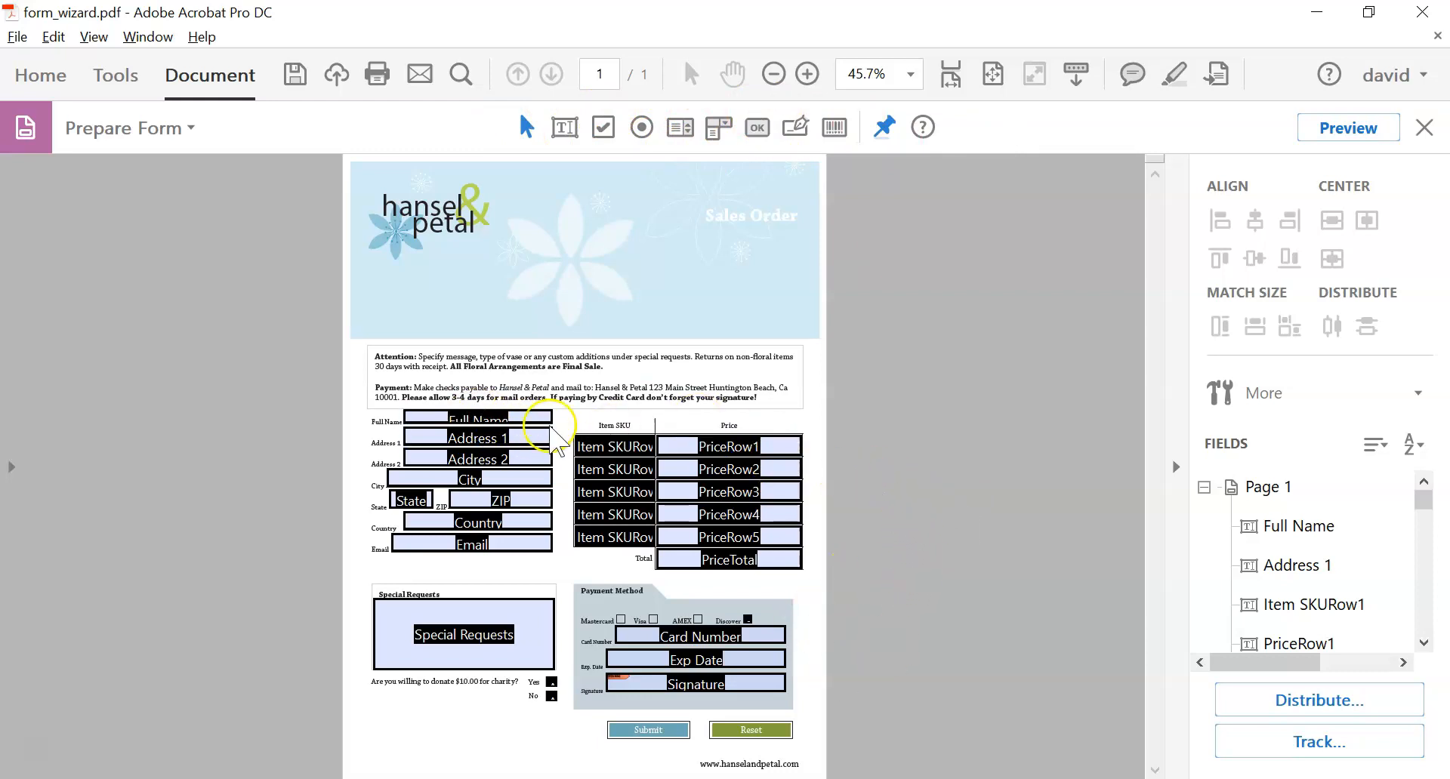
pyautogui.click(519, 418)
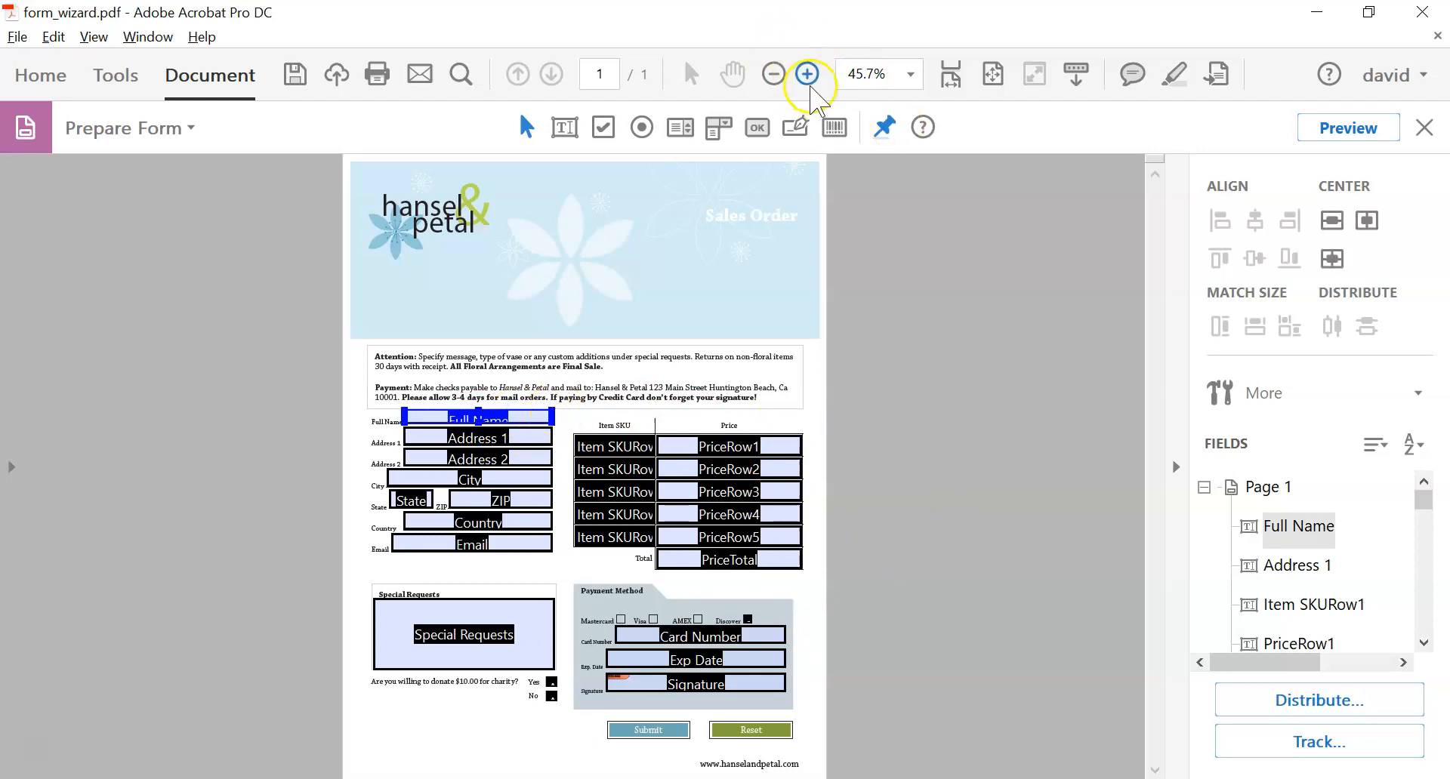
pyautogui.click(808, 74)
pyautogui.click(807, 74)
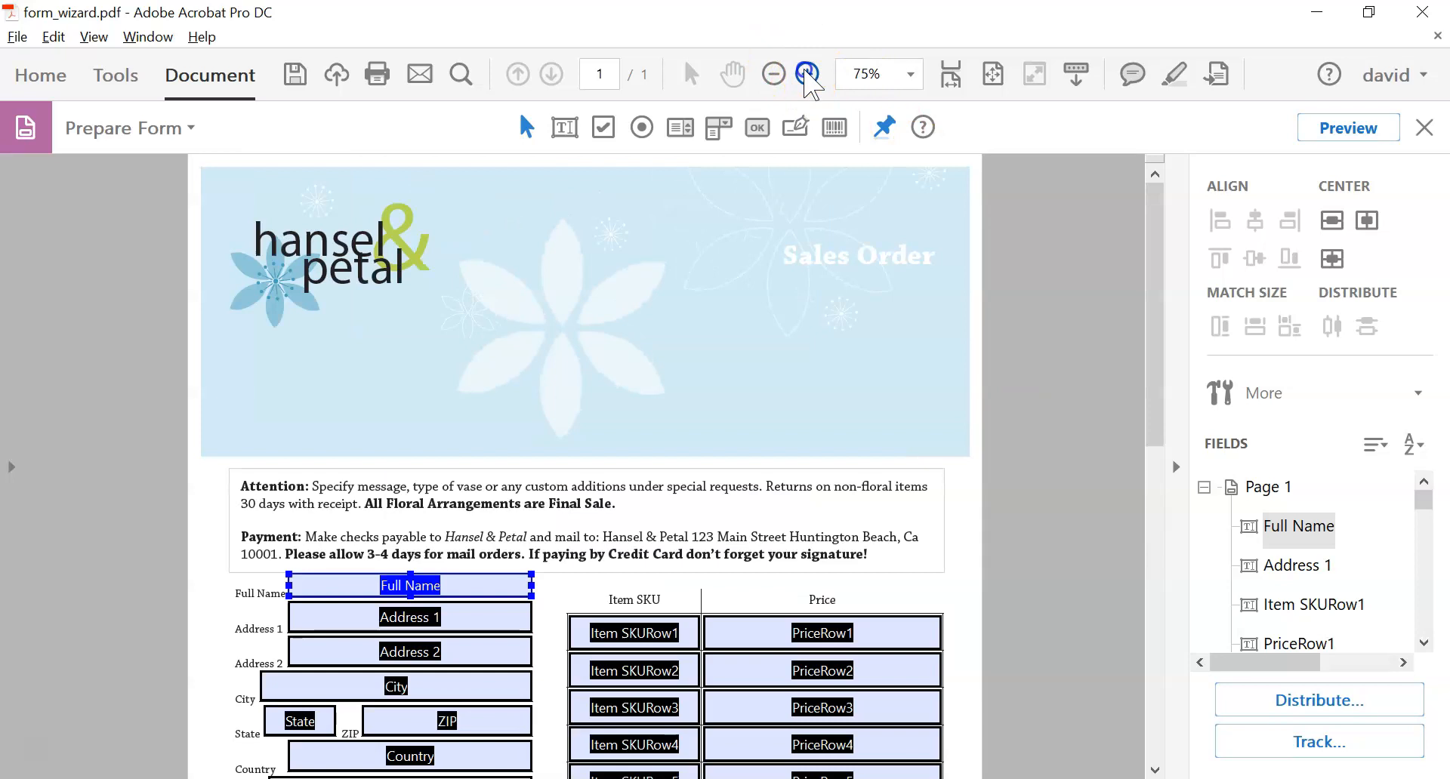
pyautogui.click(807, 74)
pyautogui.scroll(-2, 691, 472)
pyautogui.scroll(-5, 687, 464)
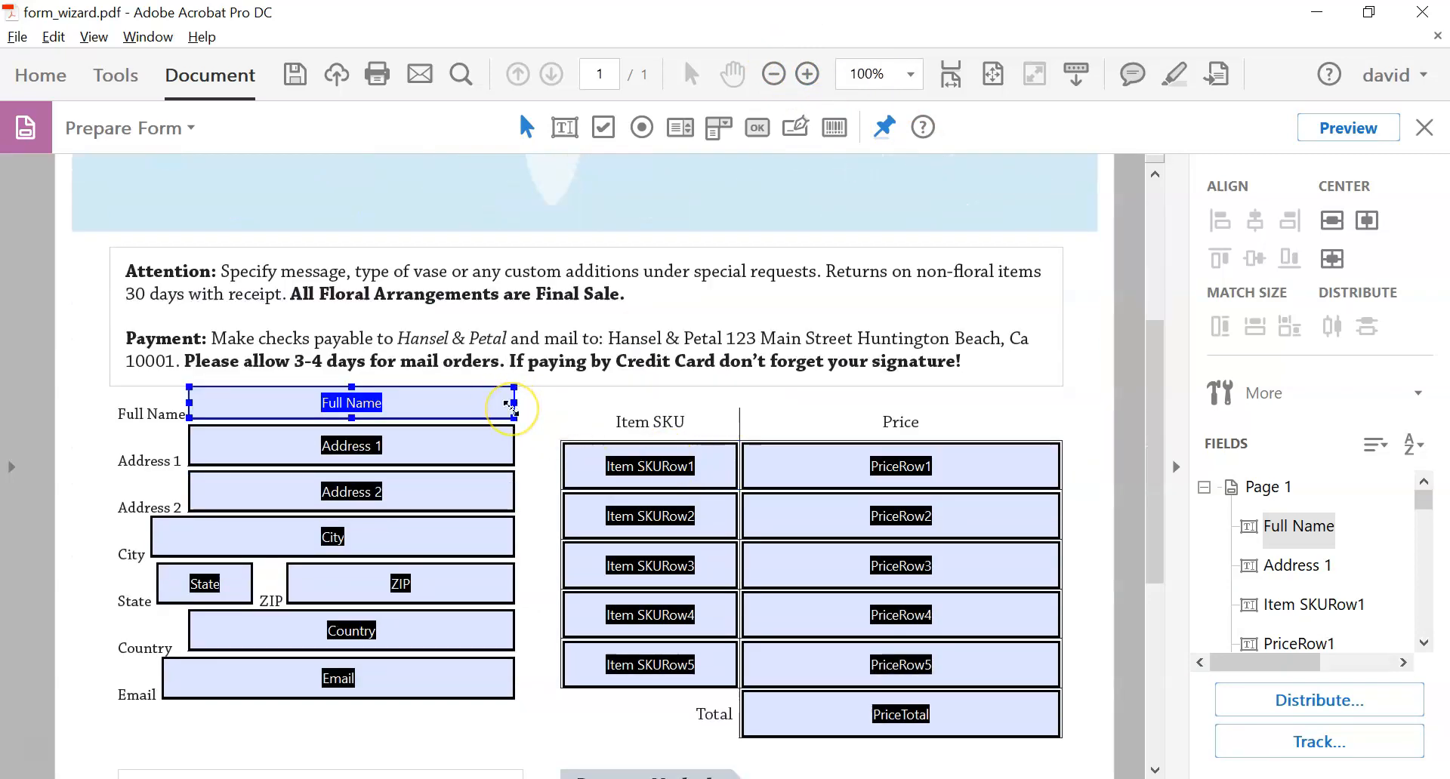
pyautogui.click(426, 447)
pyautogui.keyDown('shift'); pyautogui.click(421, 490); pyautogui.keyUp('shift')
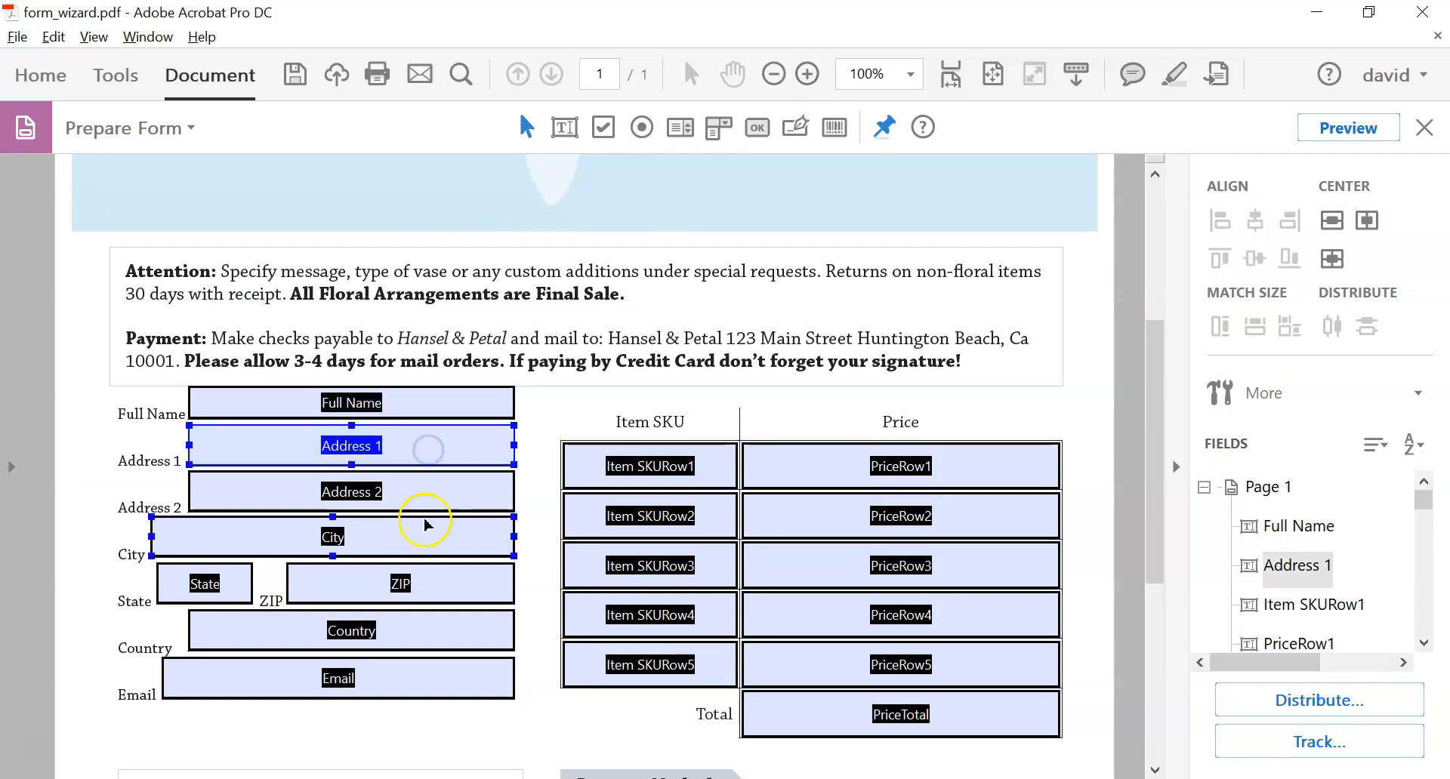
pyautogui.click(491, 453)
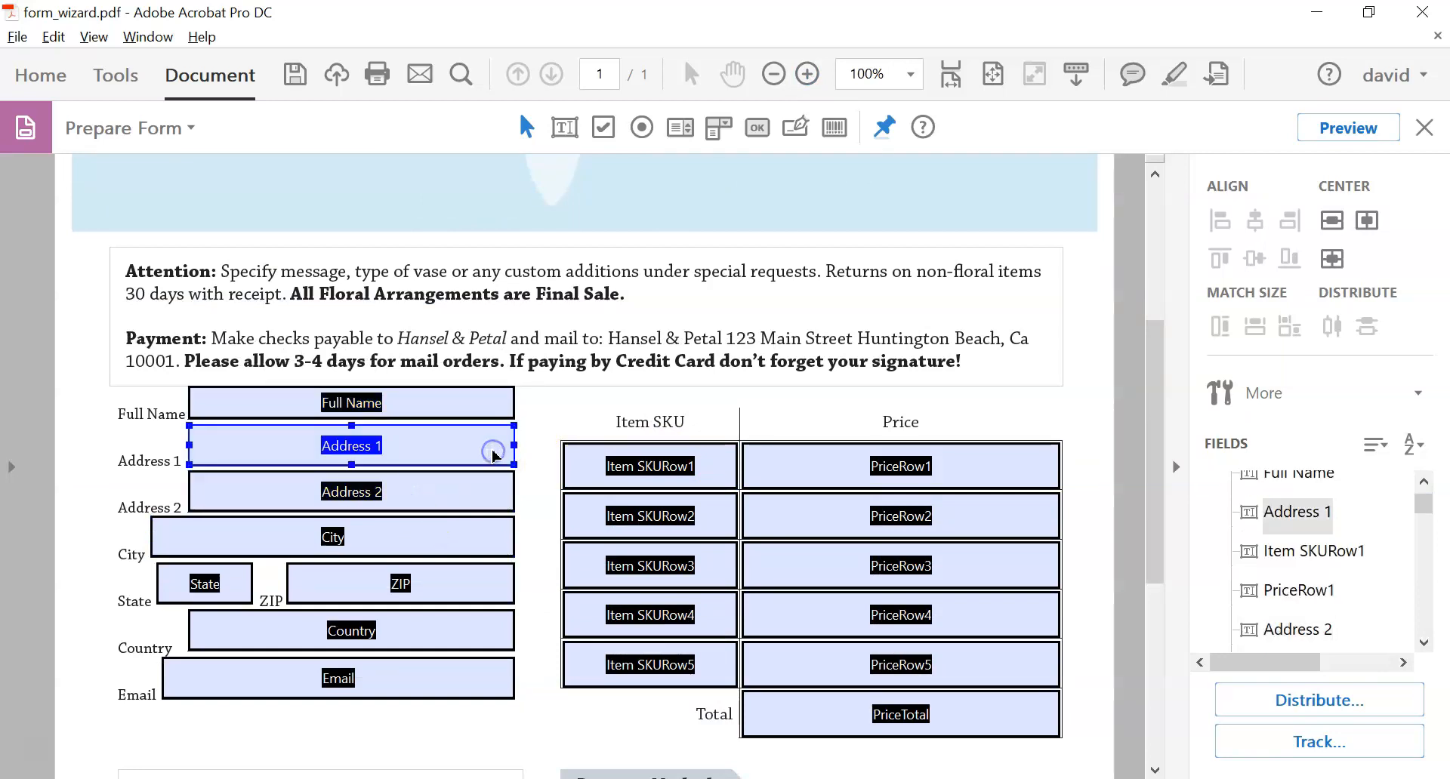
pyautogui.moveTo(477, 410)
pyautogui.mouseDown()
pyautogui.moveTo(486, 376)
pyautogui.moveTo(477, 409)
pyautogui.mouseUp()
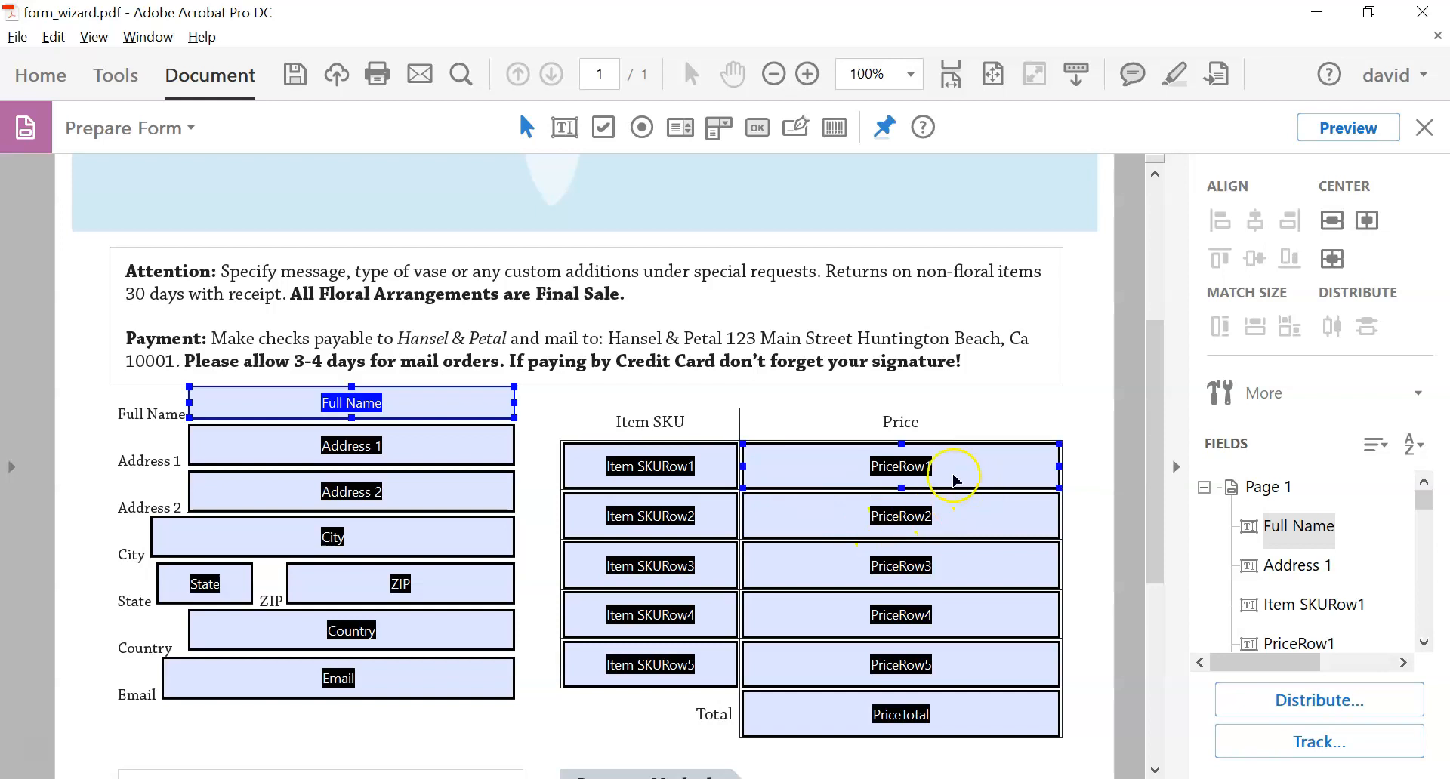
pyautogui.moveTo(1151, 417); pyautogui.dragTo(1157, 520)
pyautogui.click(873, 447)
pyautogui.click(868, 404)
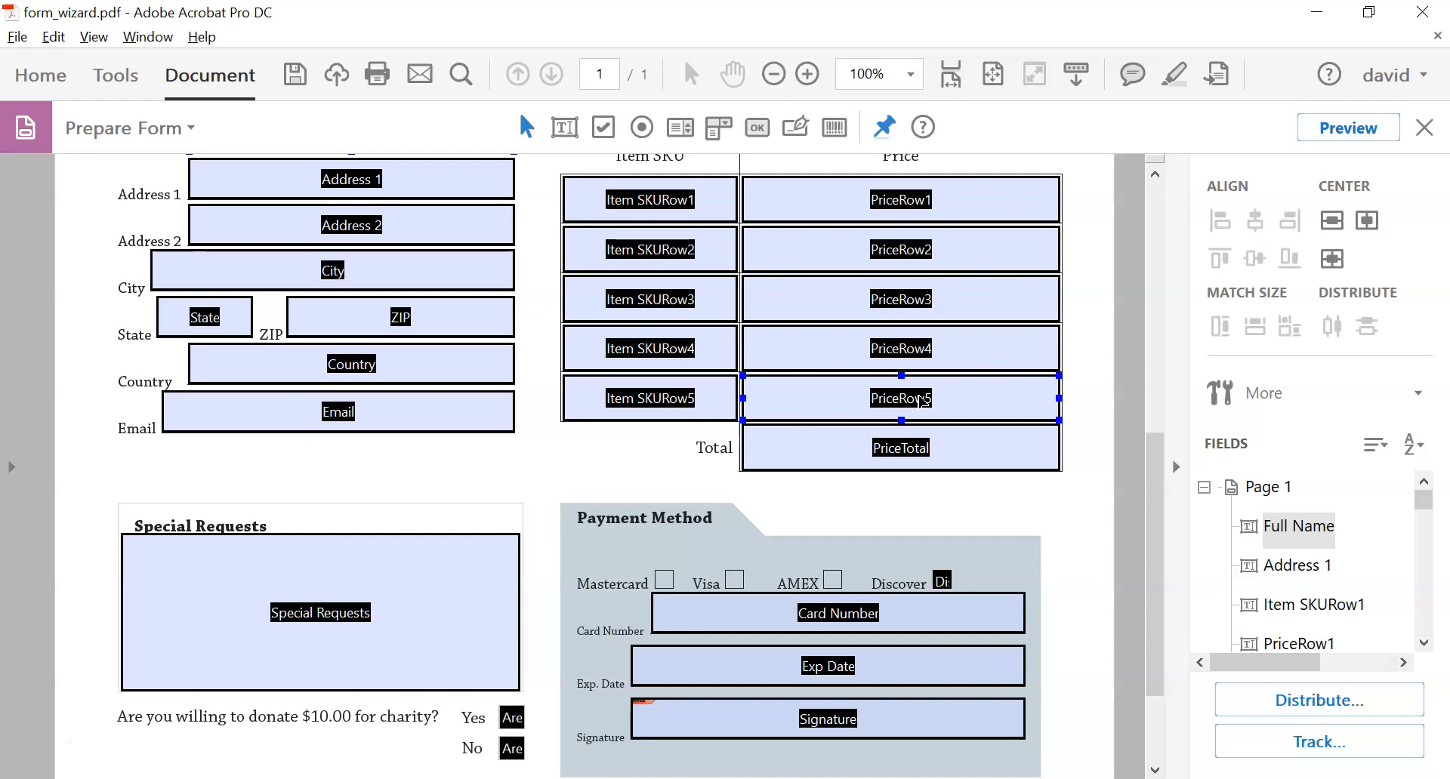
# Step: Delete the PriceRow5 field from the Price column of the order table
pyautogui.click(671, 407)
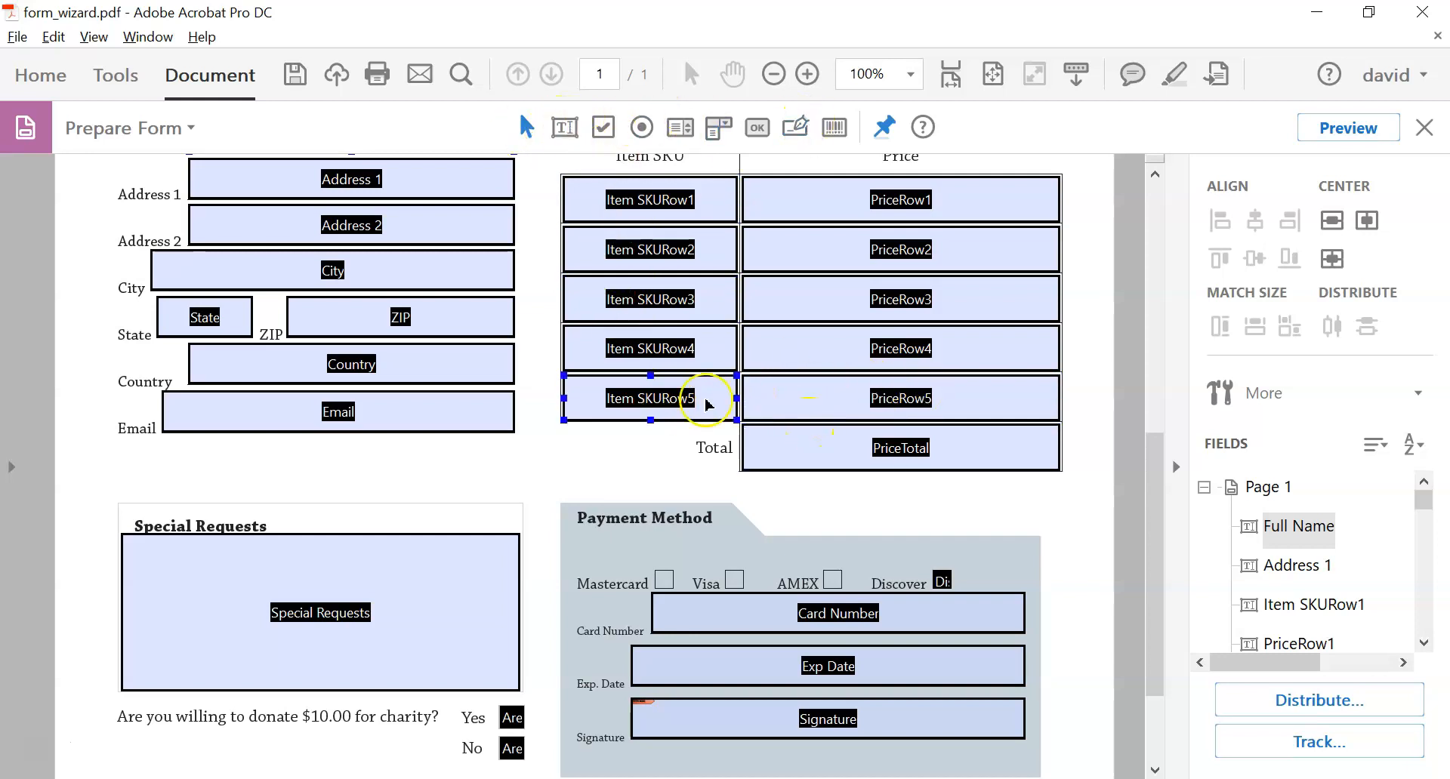
pyautogui.click(682, 401)
pyautogui.click(835, 397)
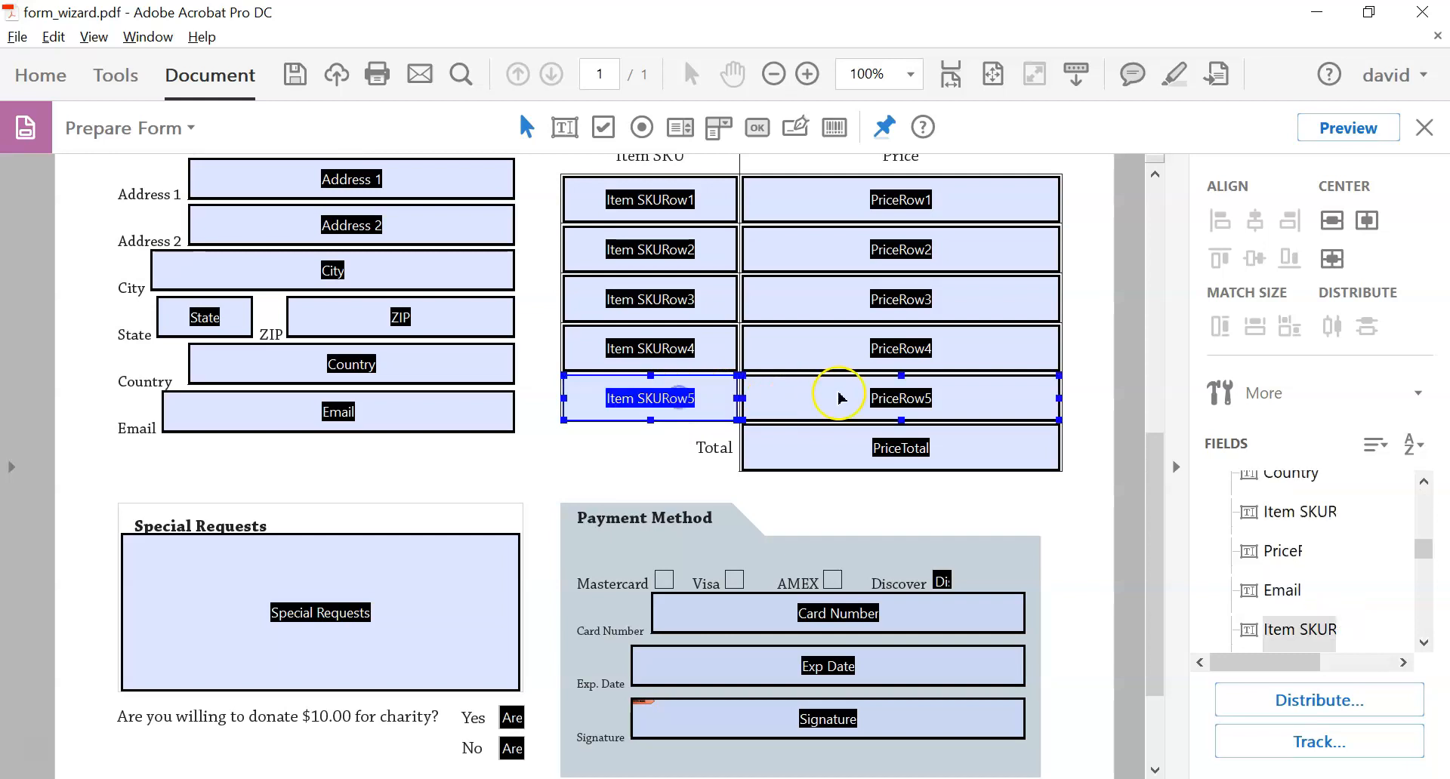
pyautogui.press('Delete')
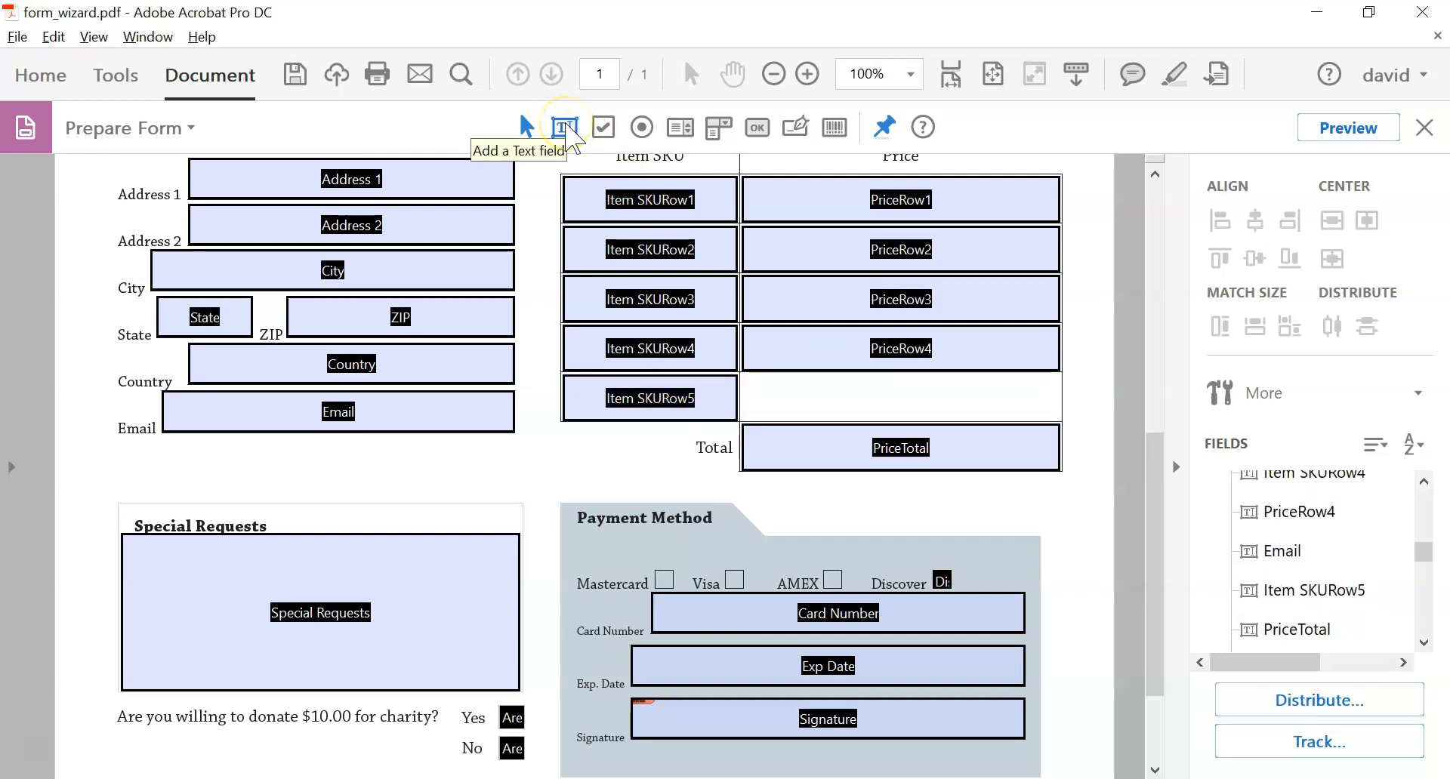
# Step: Add a text field in the empty fifth Price cell and widen it to match the price fields above
pyautogui.click(562, 126)
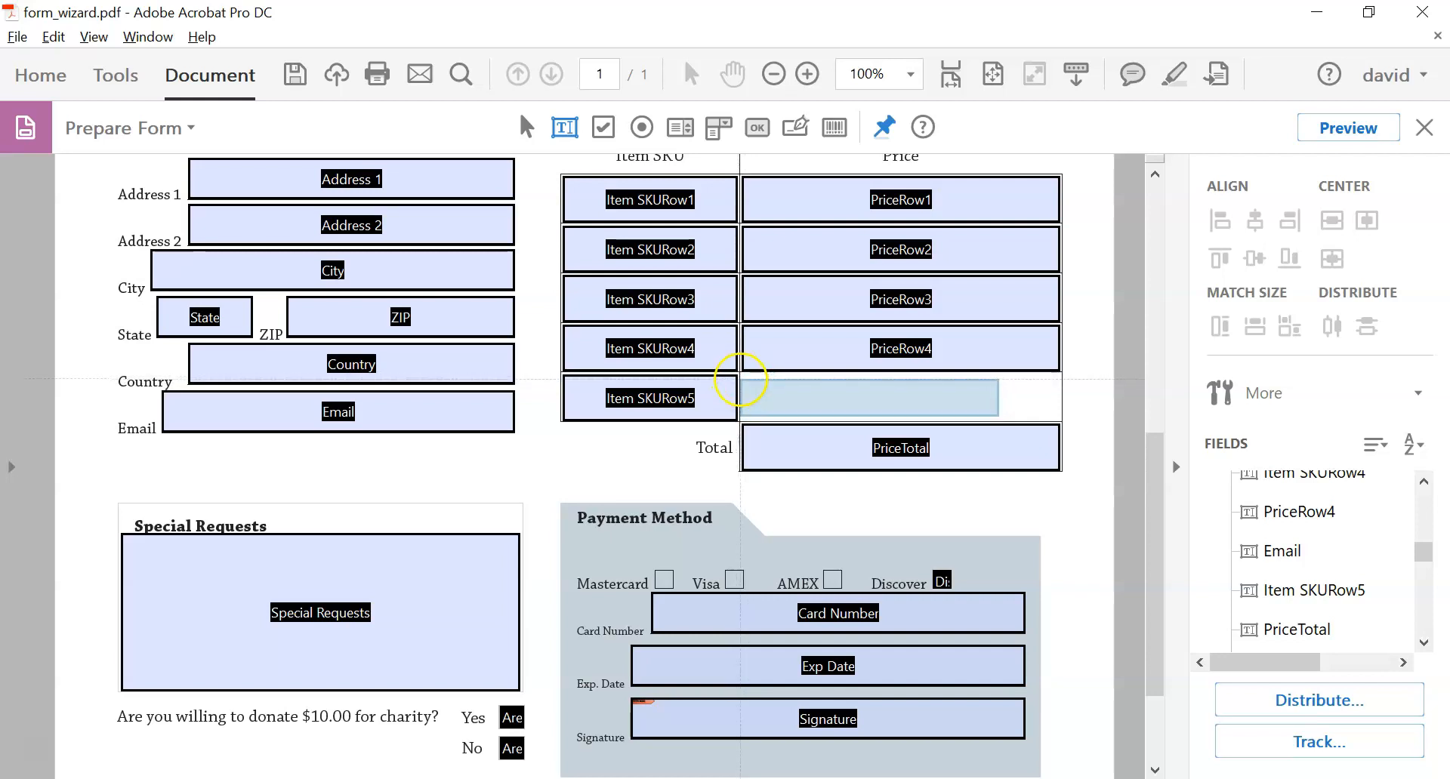
pyautogui.moveTo(740, 379); pyautogui.dragTo(741, 379)
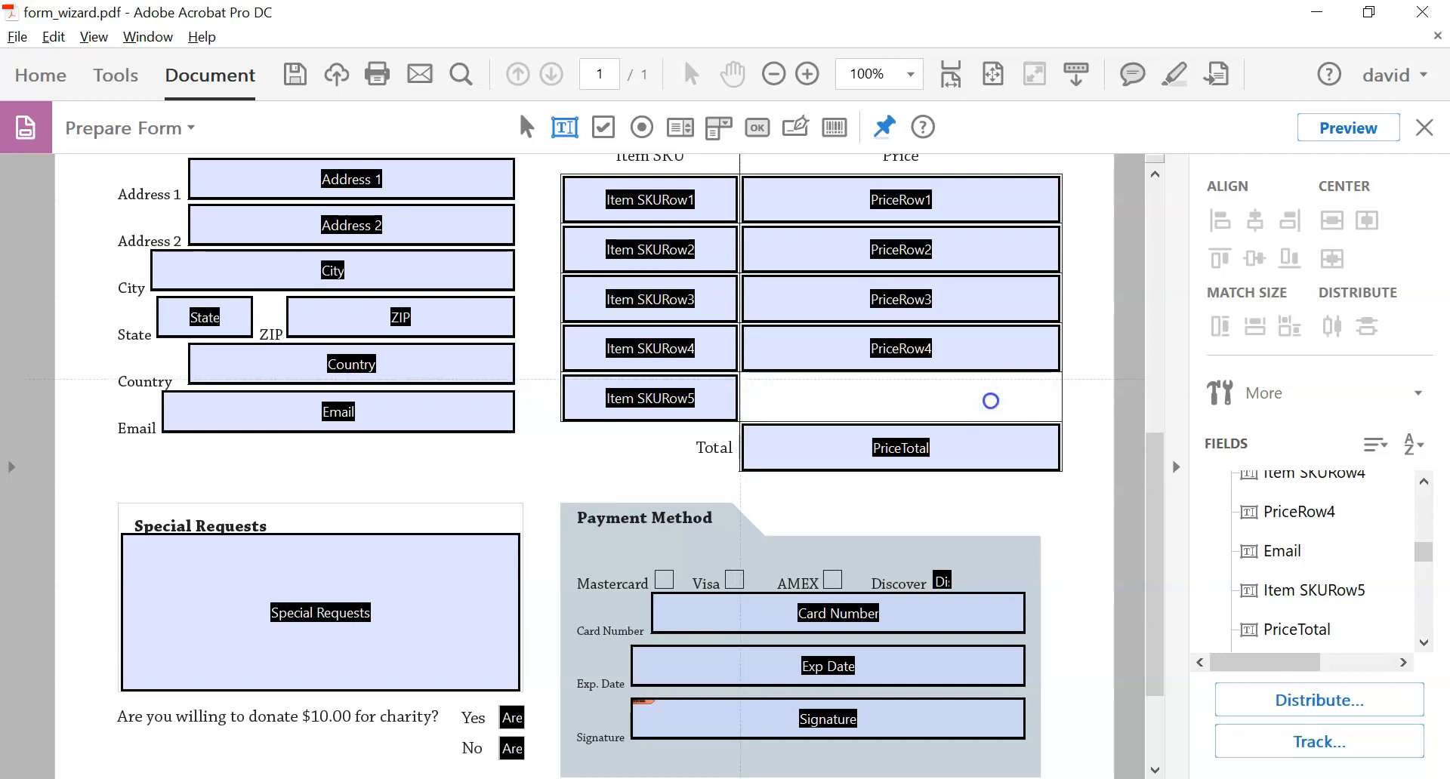
pyautogui.moveTo(990, 400); pyautogui.dragTo(990, 399)
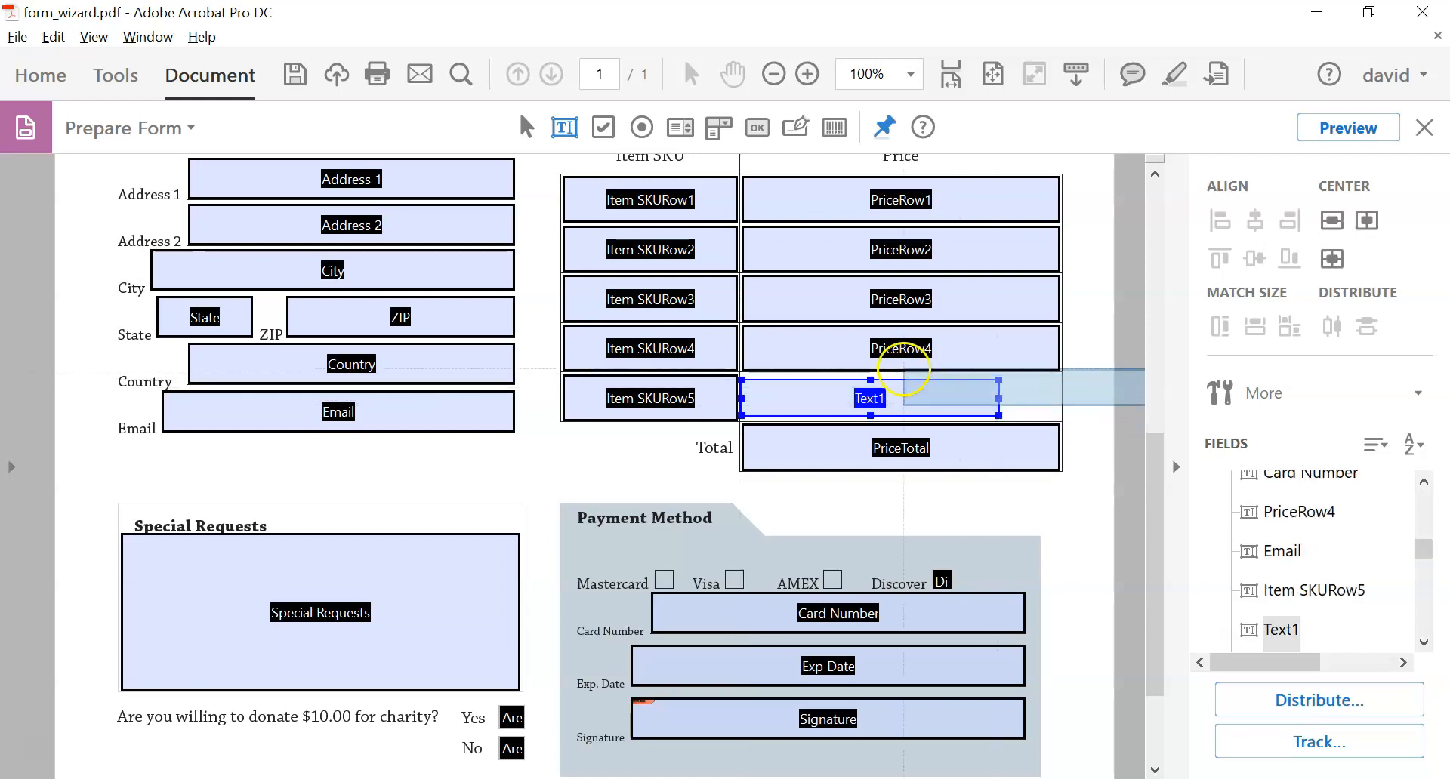
pyautogui.click(526, 125)
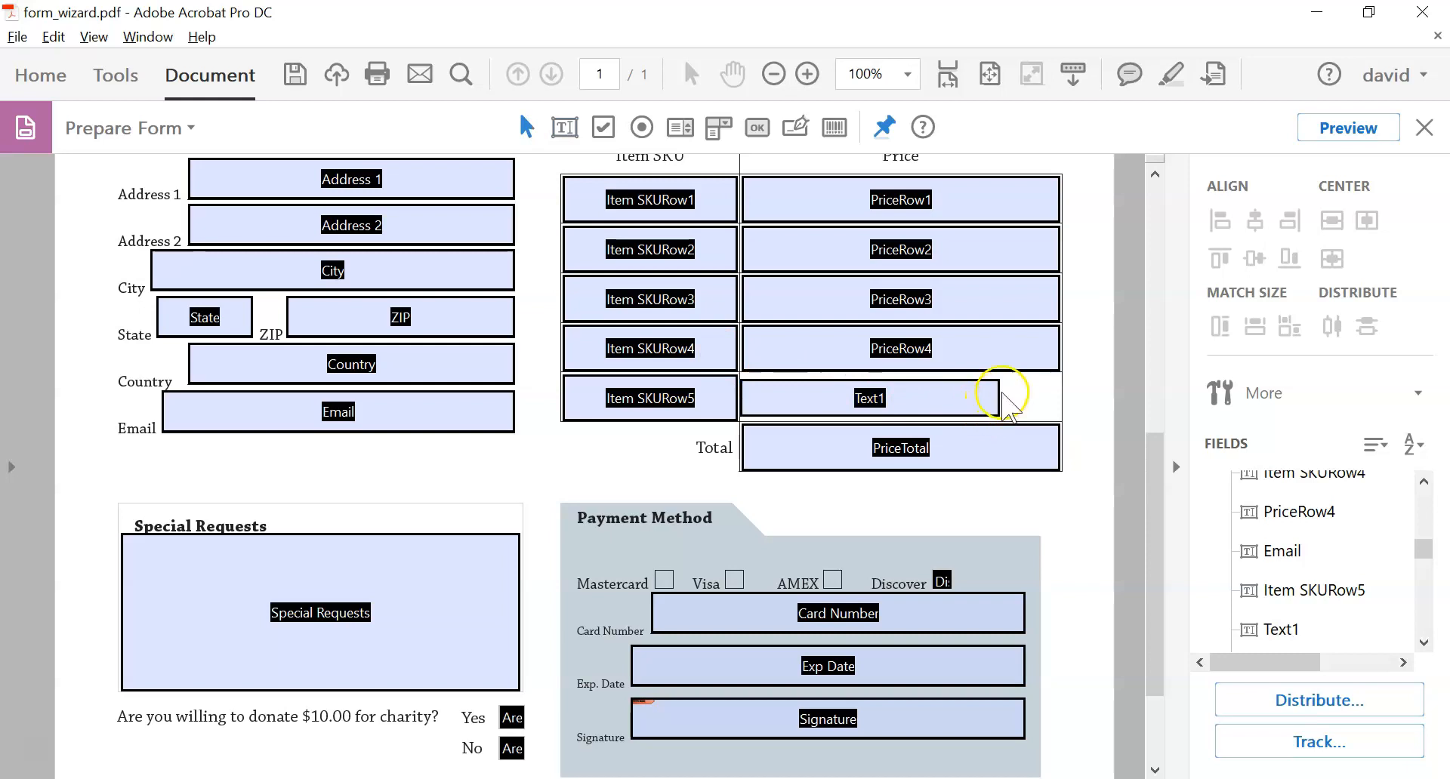
pyautogui.moveTo(998, 399); pyautogui.dragTo(1058, 422)
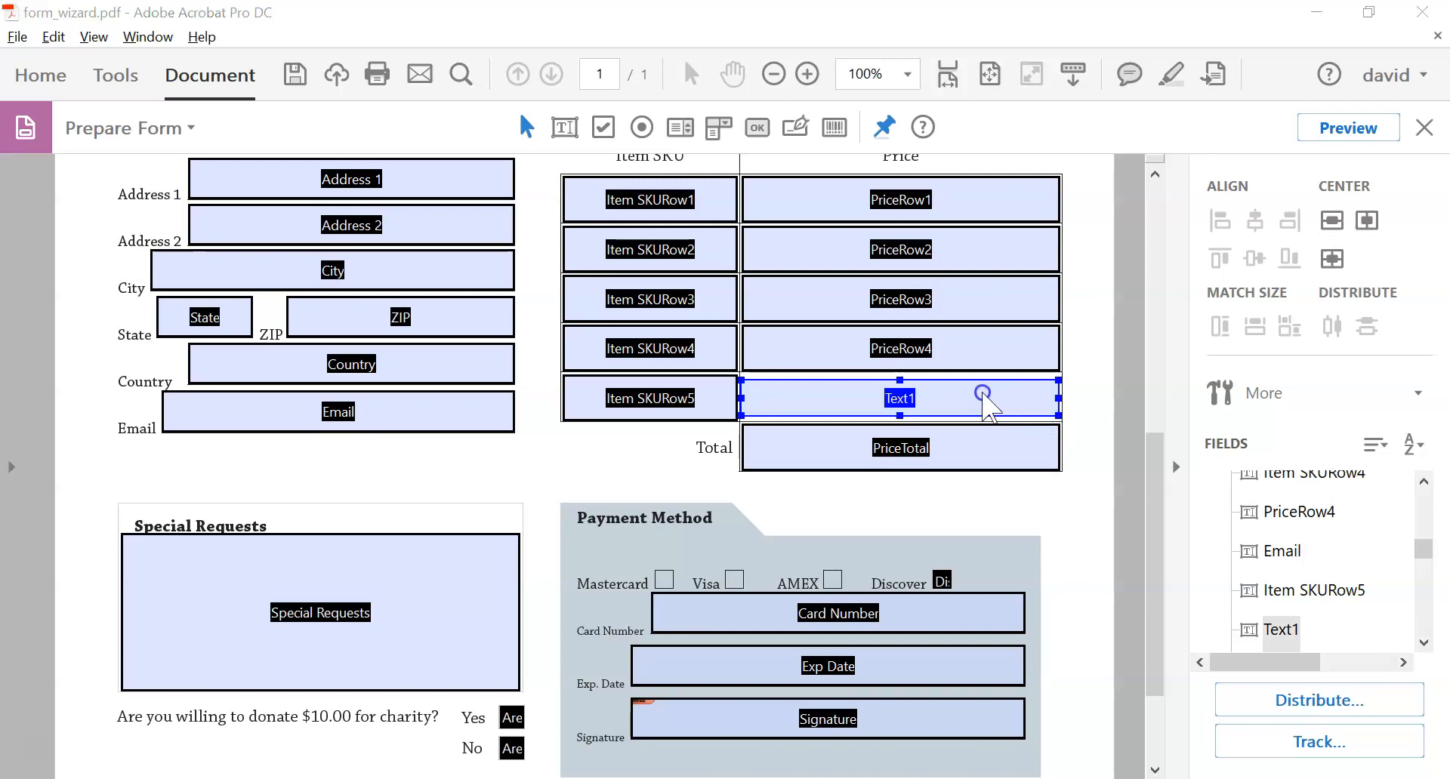
# Step: Rename the new text field PriceRow5 and review its appearance, format category and validation properties
pyautogui.rightClick(981, 393)
pyautogui.click(435, 391)
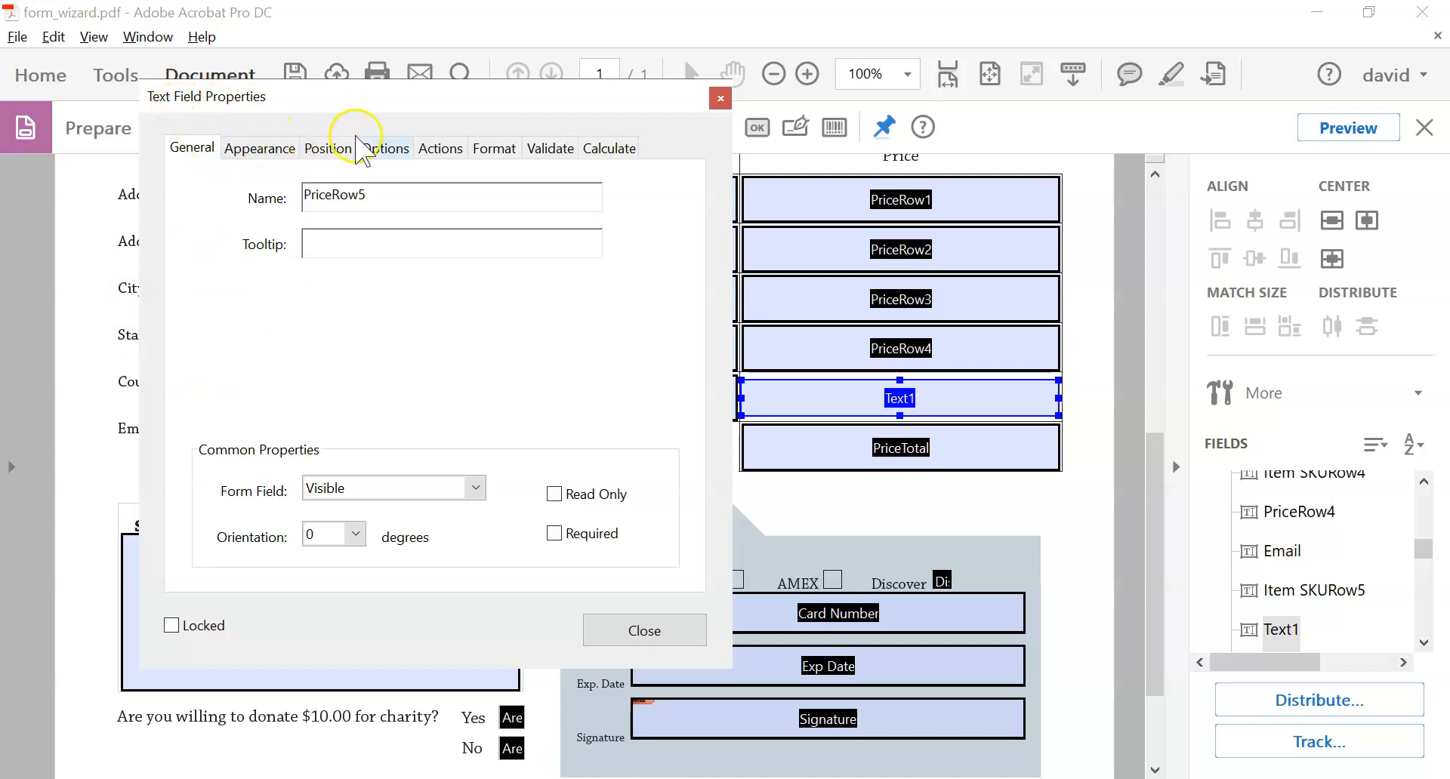
pyautogui.click(254, 156)
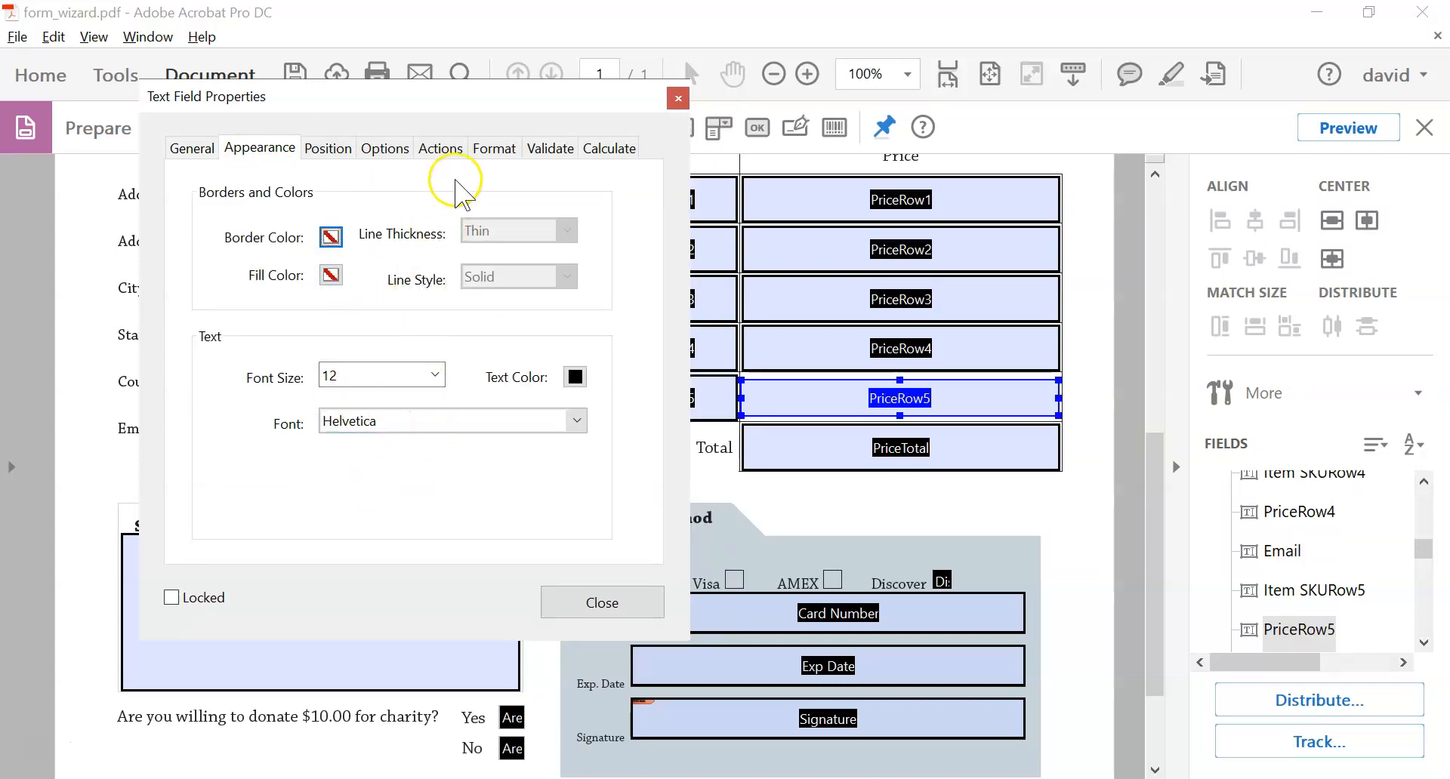
pyautogui.click(495, 147)
pyautogui.click(466, 196)
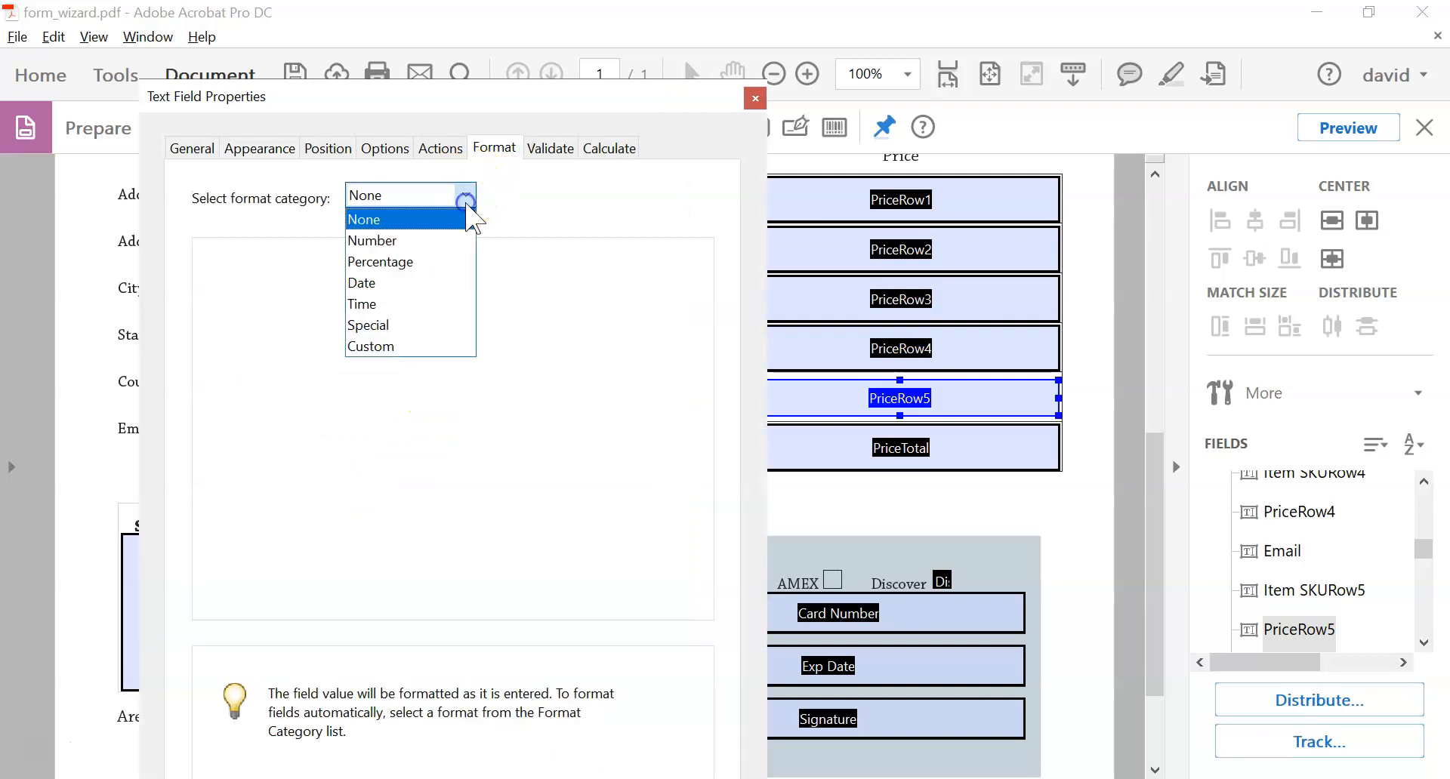
pyautogui.click(551, 181)
pyautogui.click(565, 151)
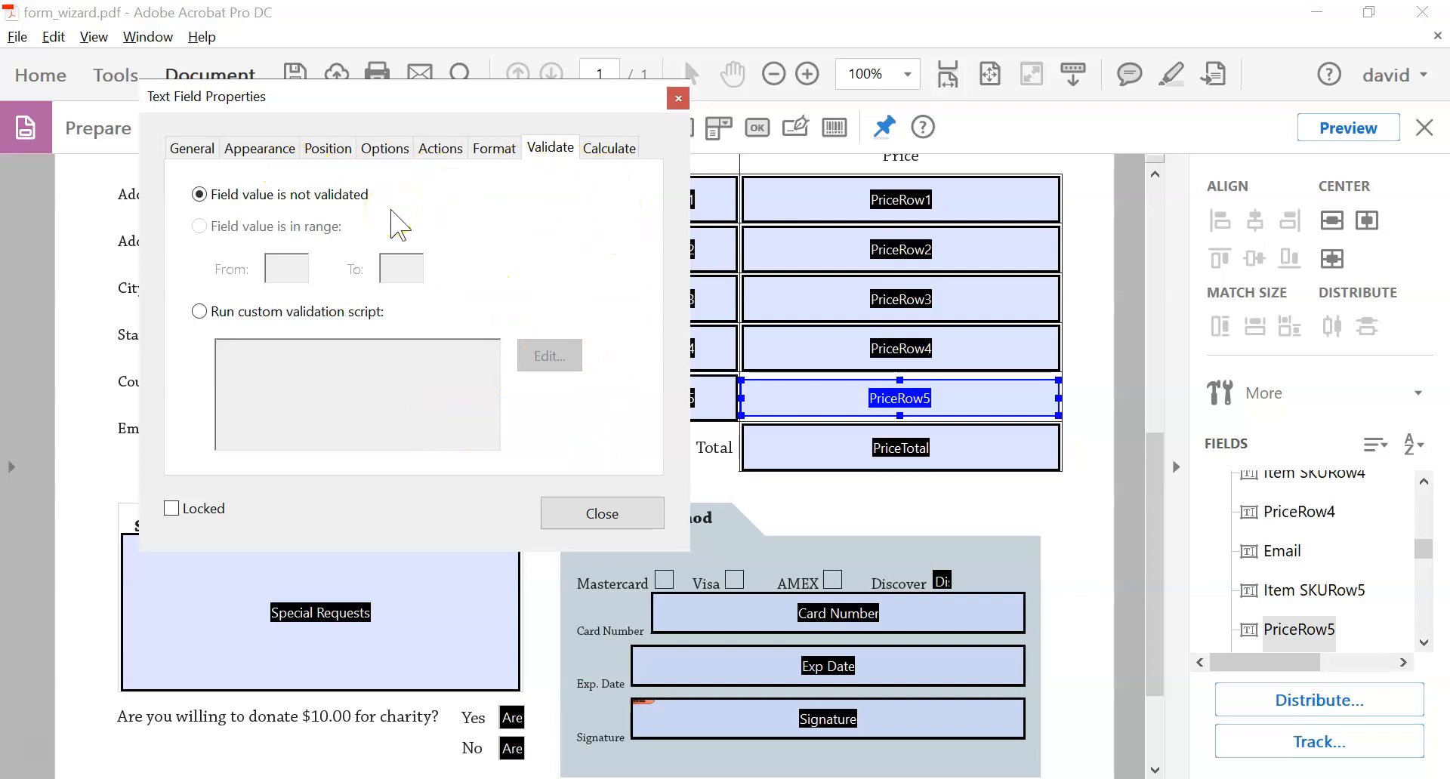
pyautogui.click(631, 521)
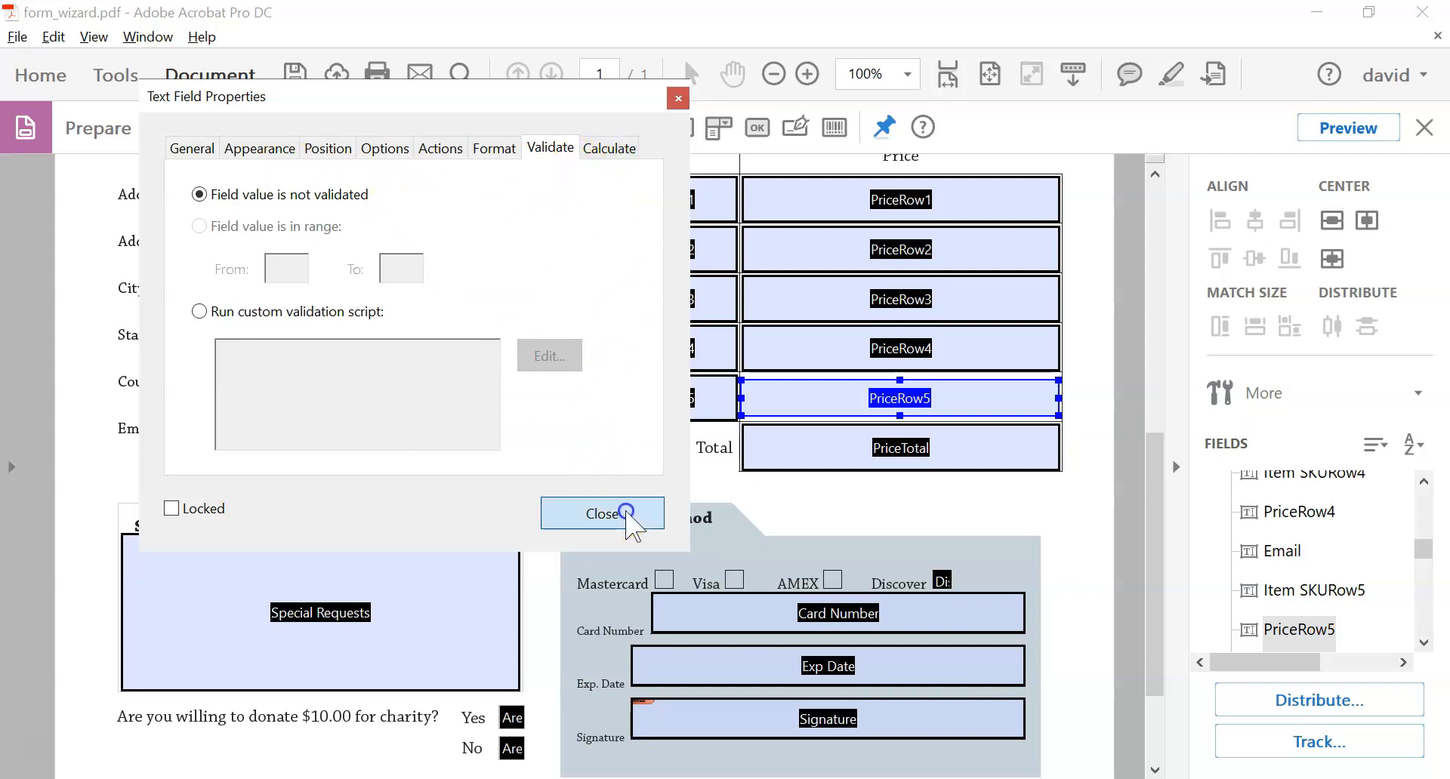
# Step: Set the Exp Date field's format category to Date with the mm/dd/yy option
pyautogui.scroll(-3, 1133, 557)
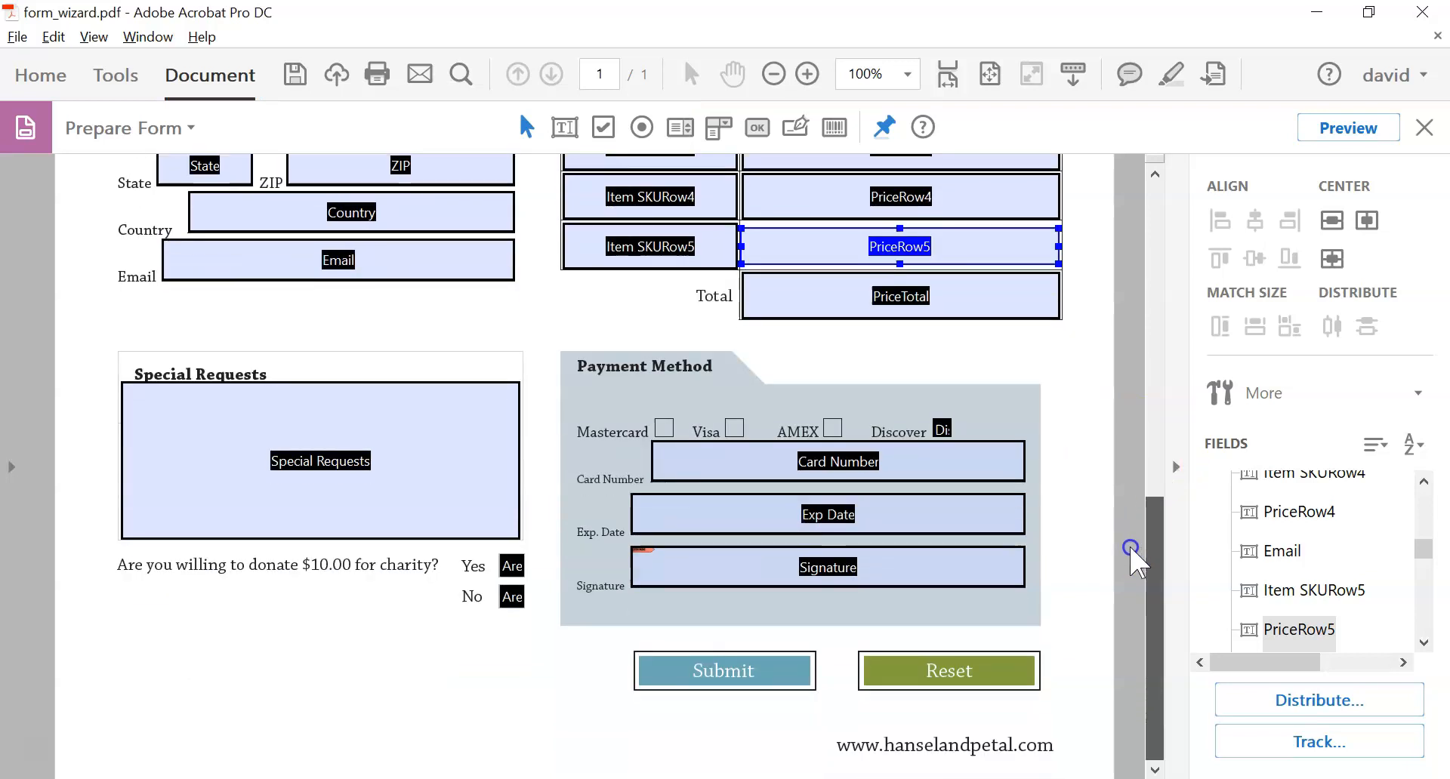
pyautogui.click(846, 523)
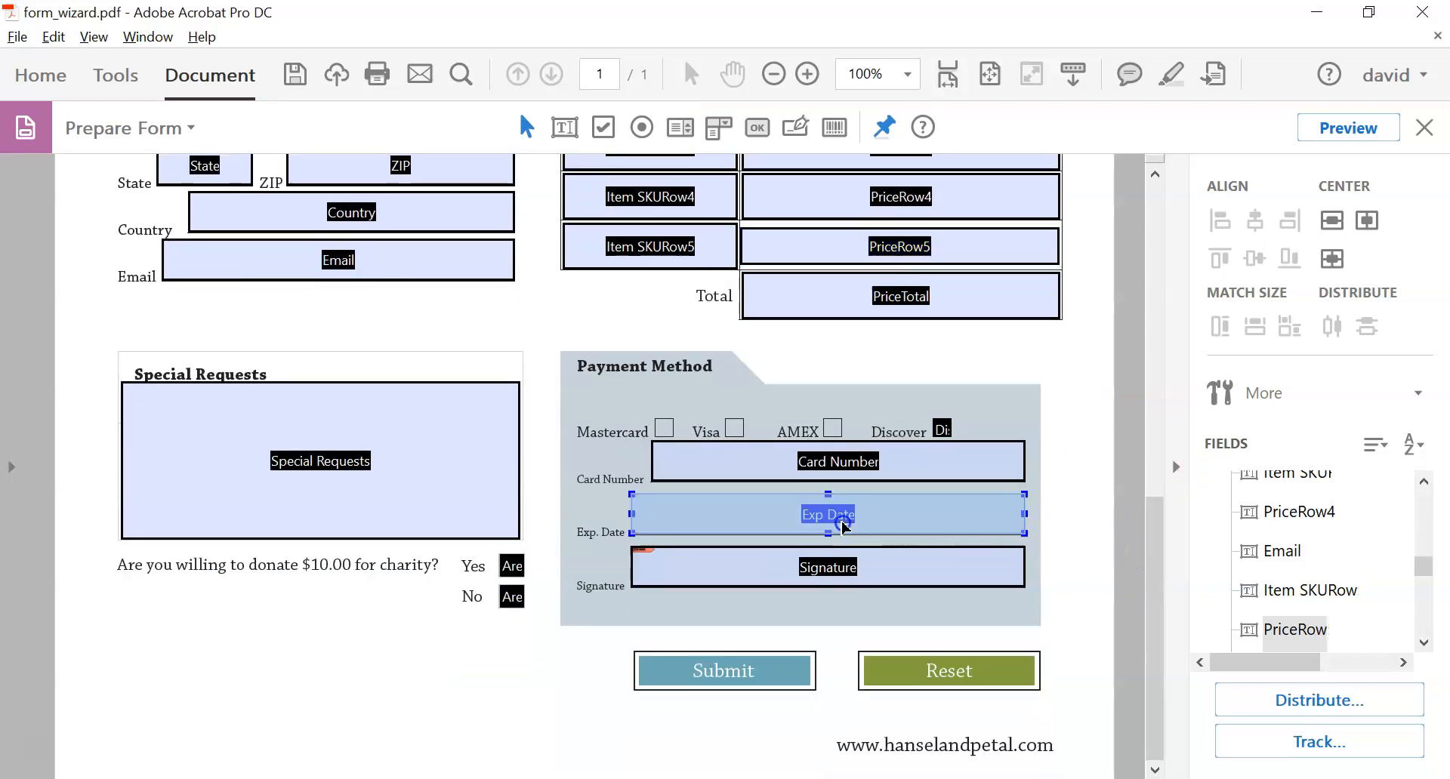
pyautogui.doubleClick(747, 528)
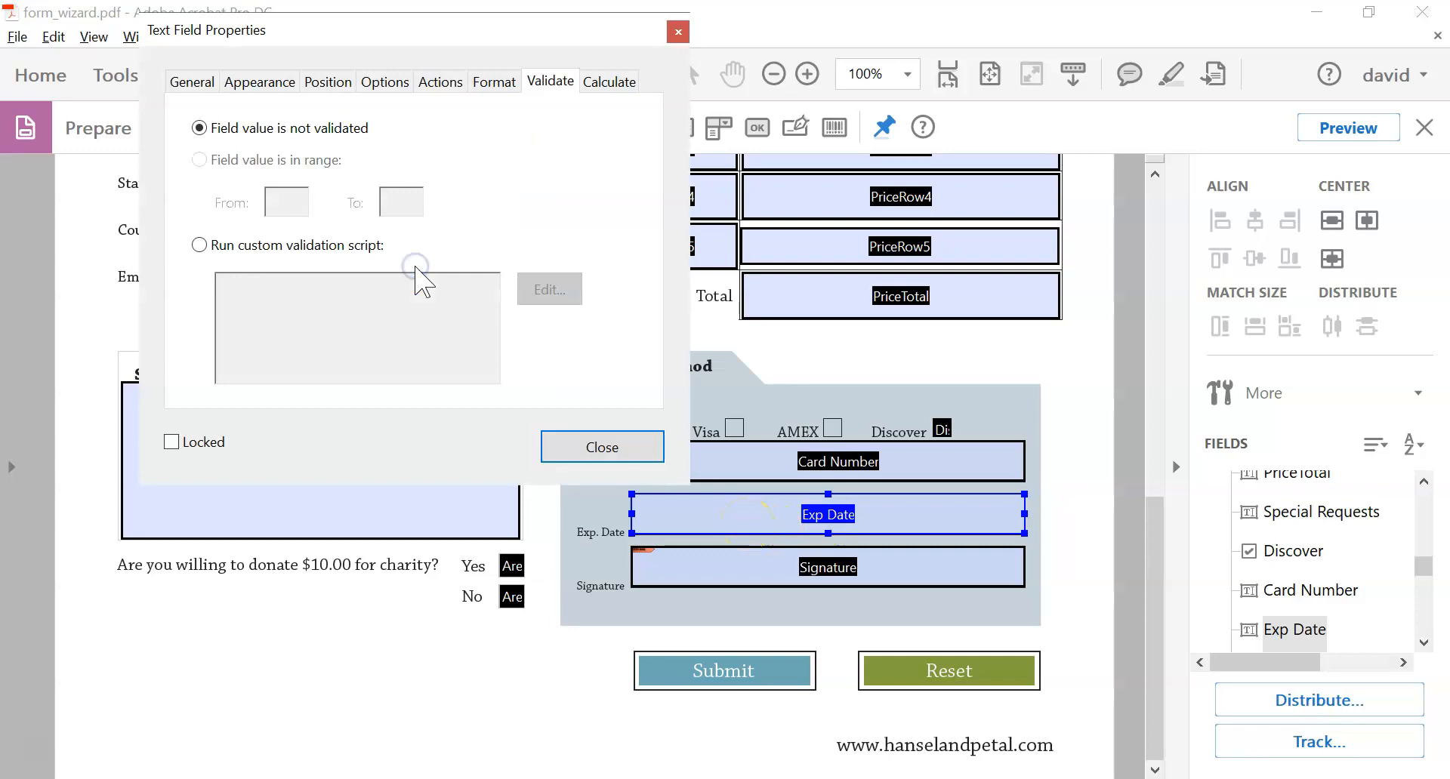
pyautogui.click(492, 83)
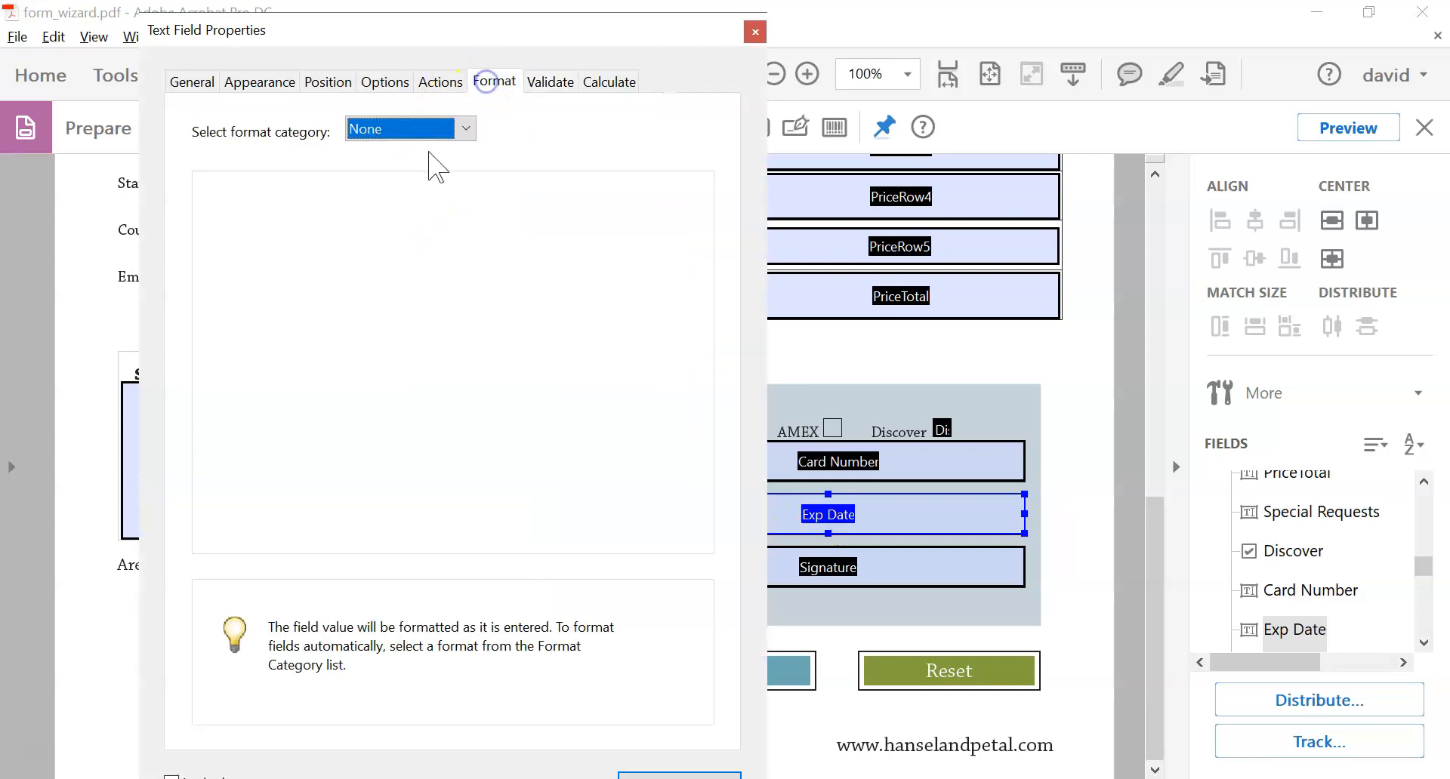
pyautogui.click(463, 129)
pyautogui.click(382, 219)
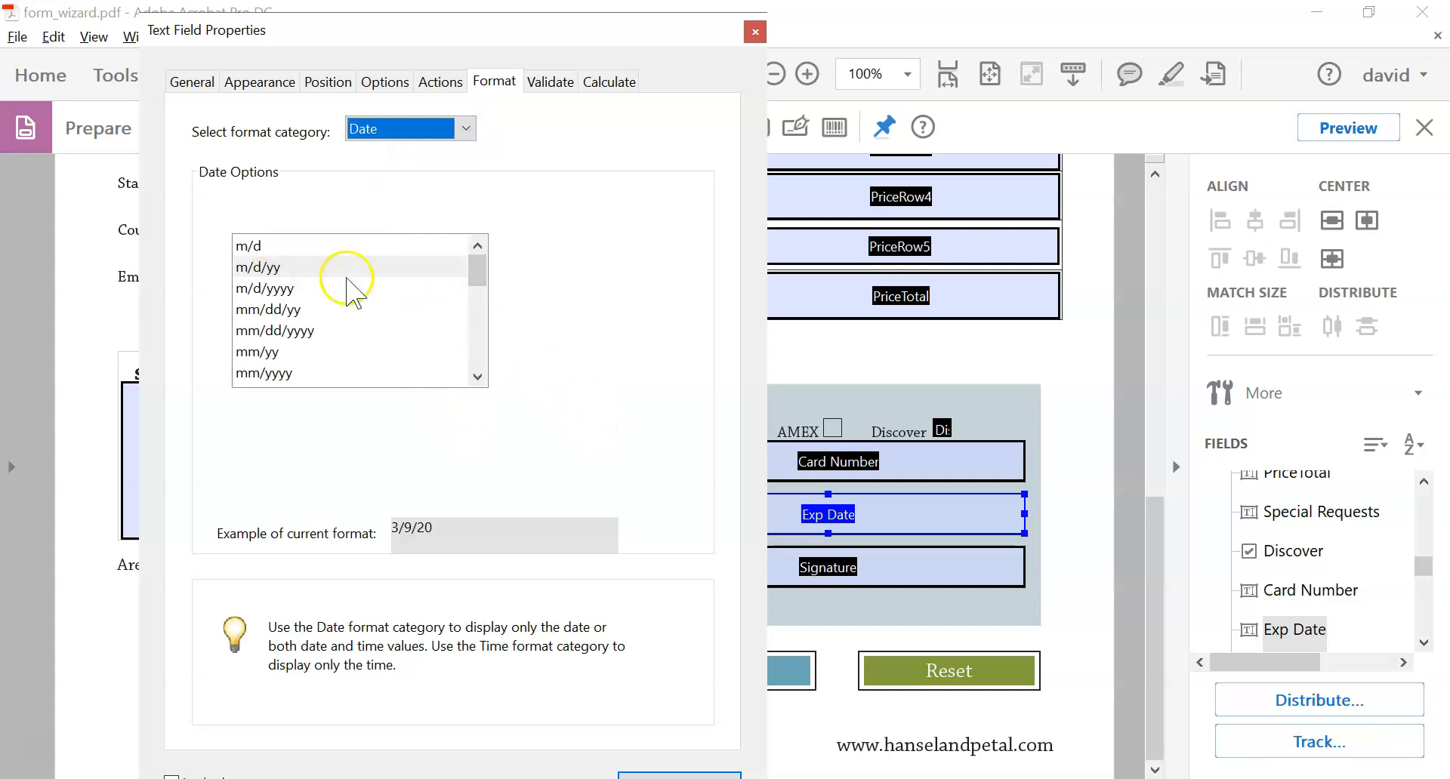
pyautogui.click(301, 310)
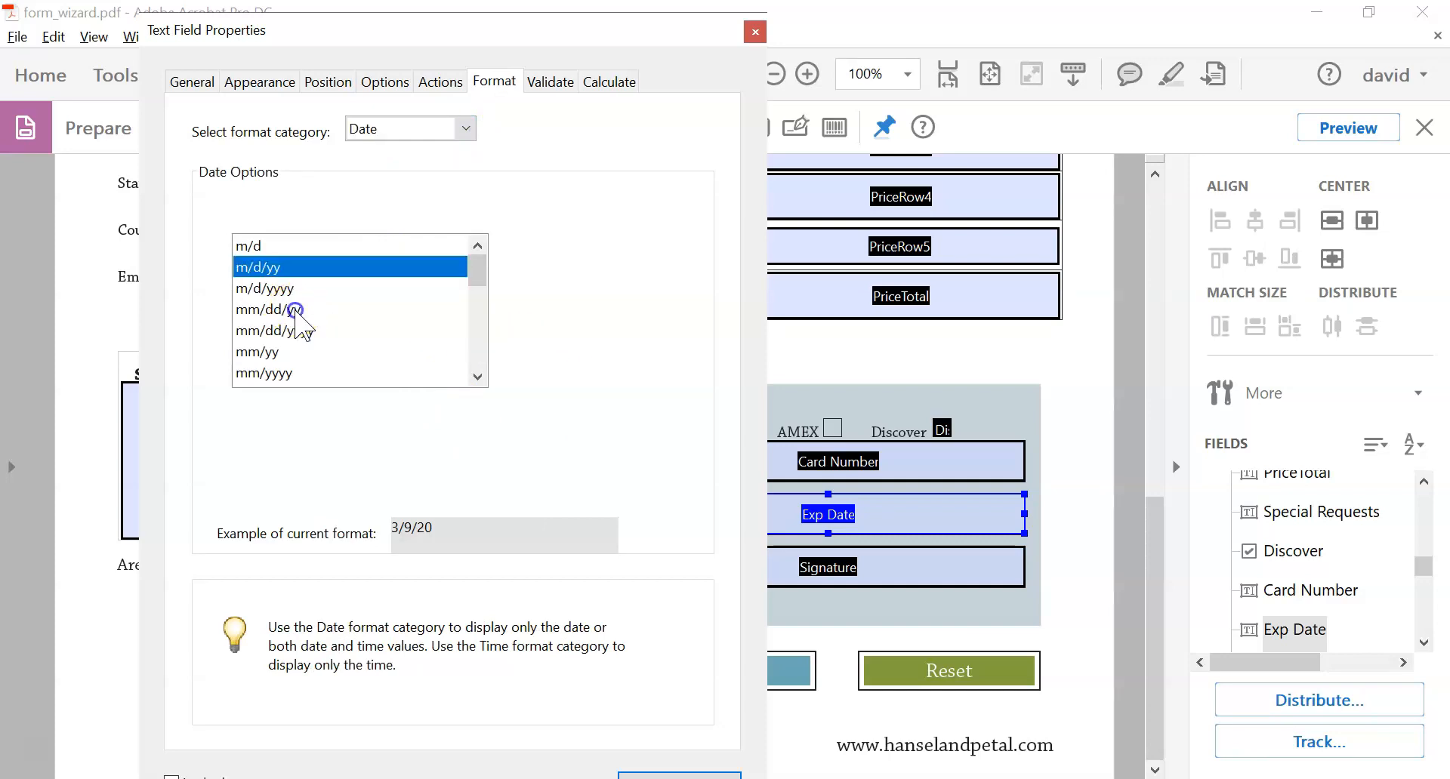
pyautogui.moveTo(622, 29); pyautogui.dragTo(615, 16)
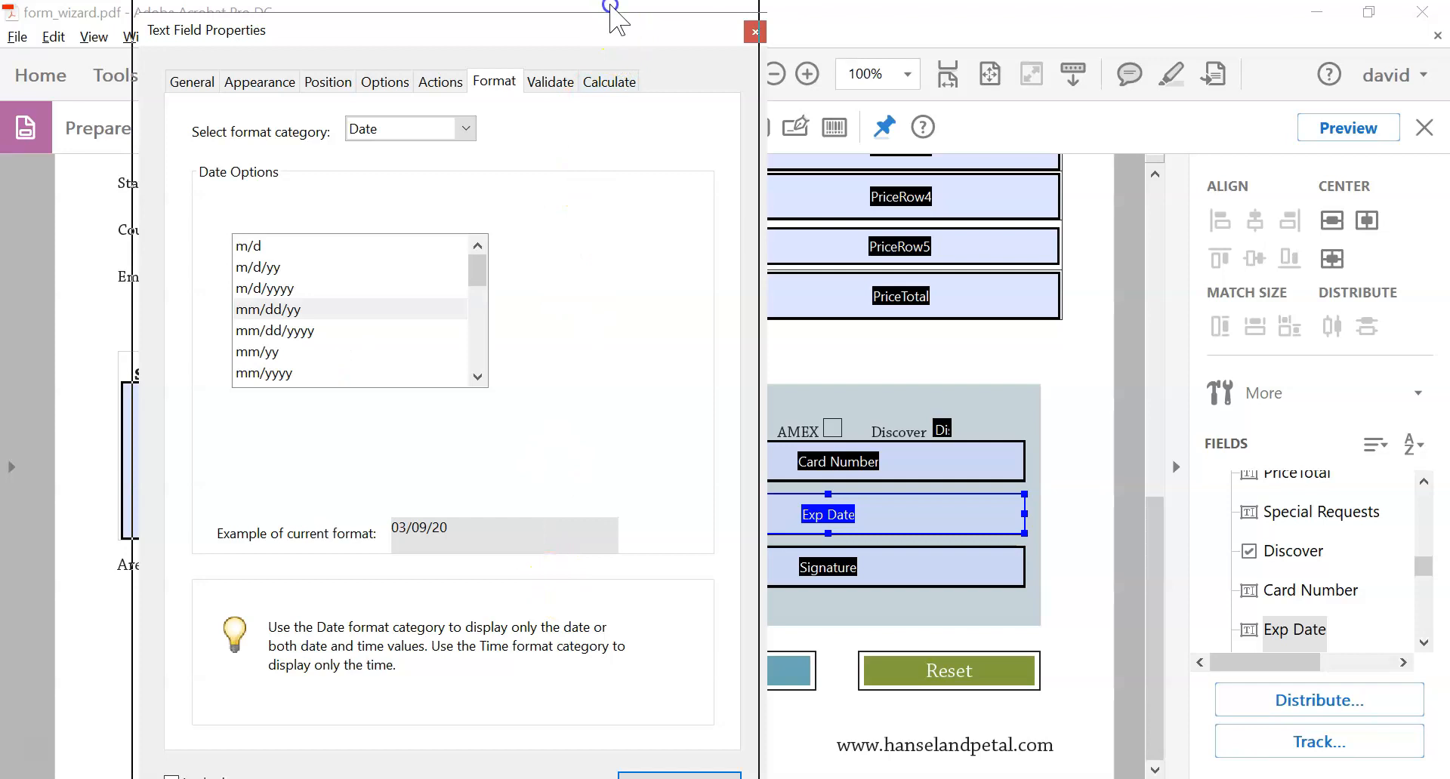
pyautogui.click(696, 766)
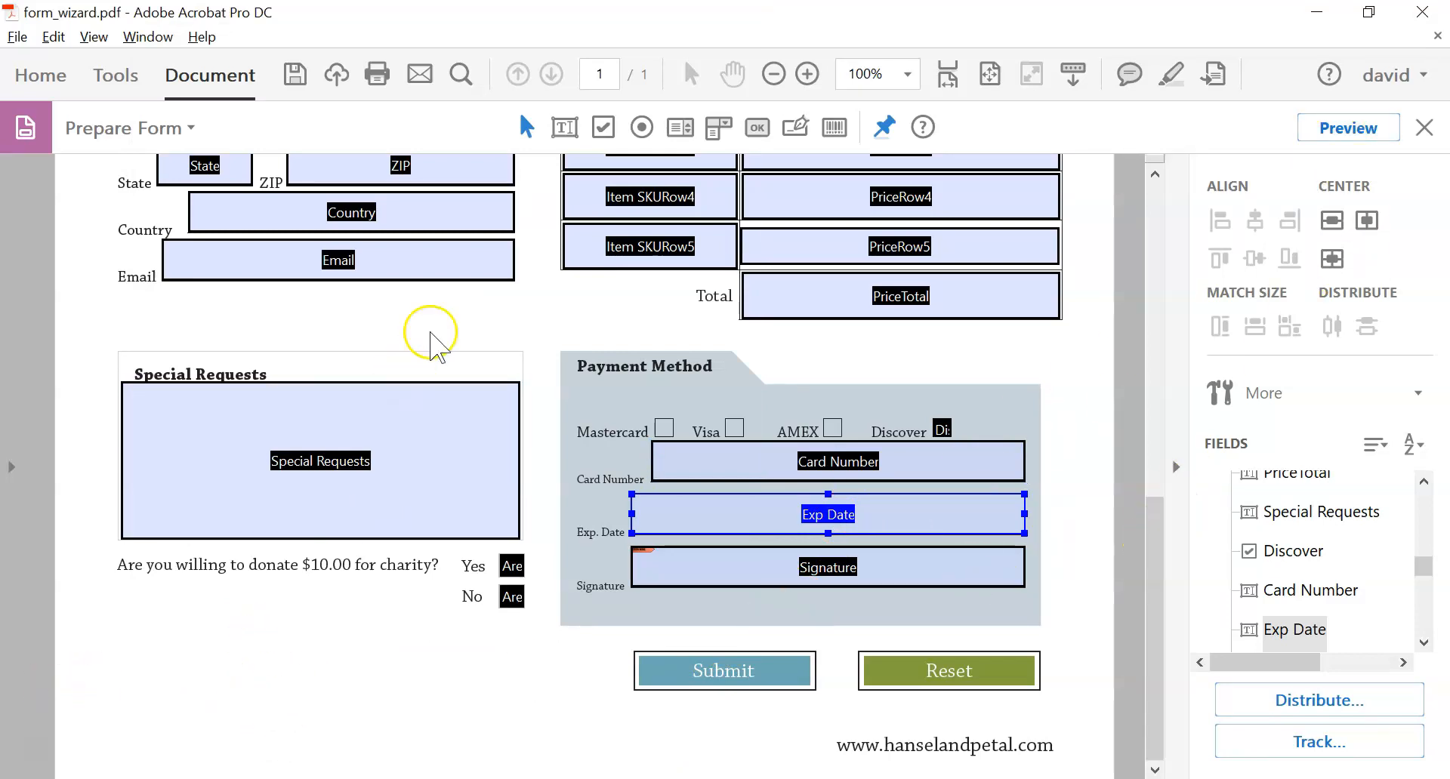
# Step: Add a dropdown field in the blank area below the charity donation question
pyautogui.click(719, 129)
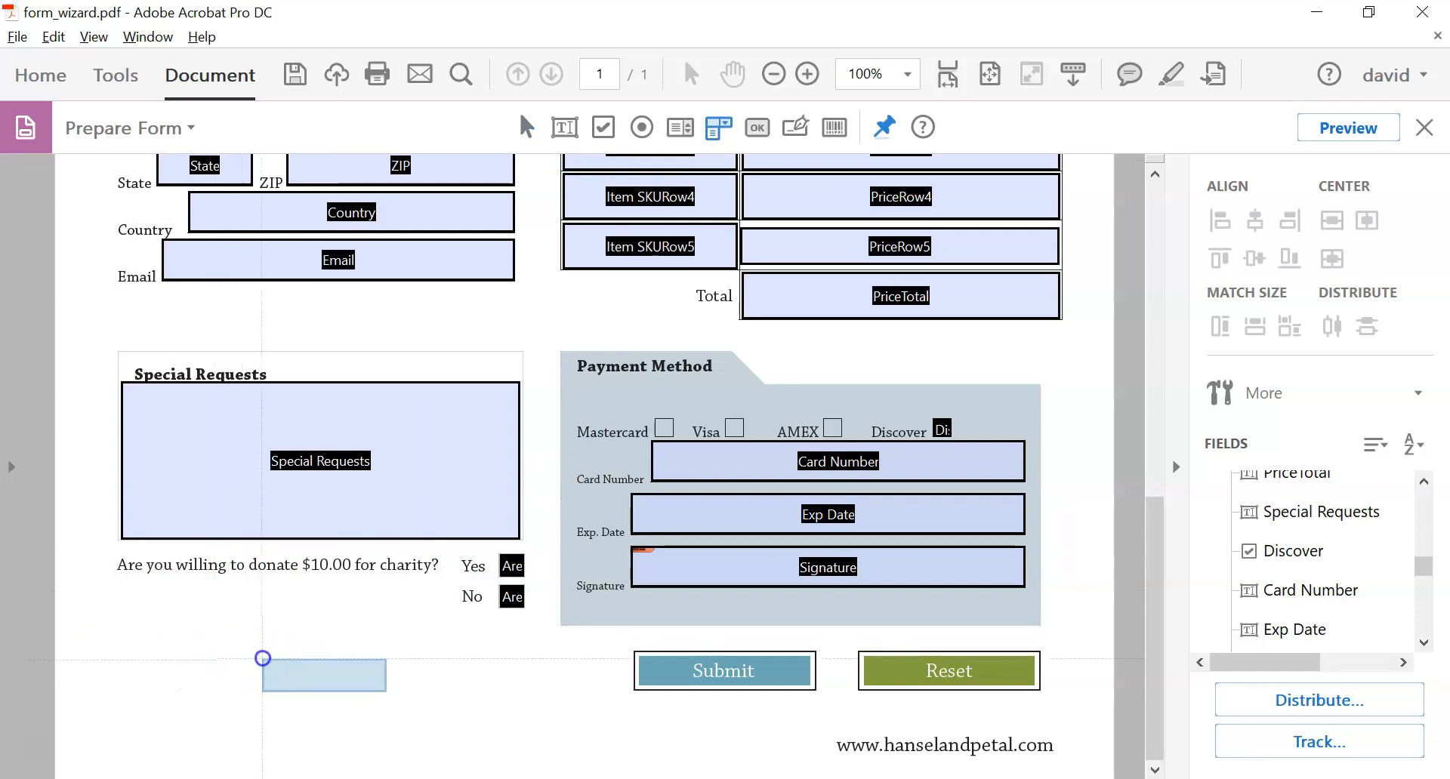
pyautogui.click(266, 662)
pyautogui.moveTo(264, 663); pyautogui.dragTo(347, 660)
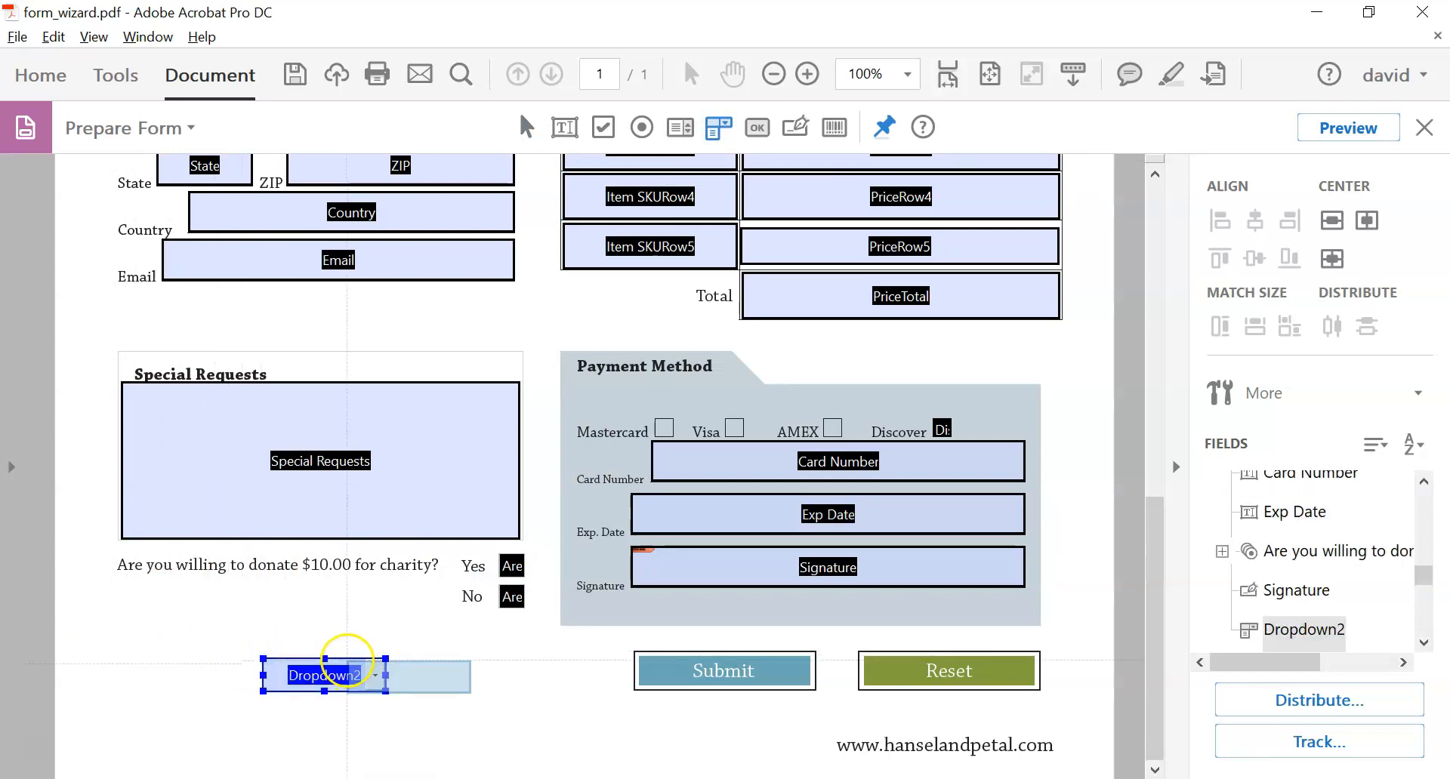
pyautogui.press('Escape')
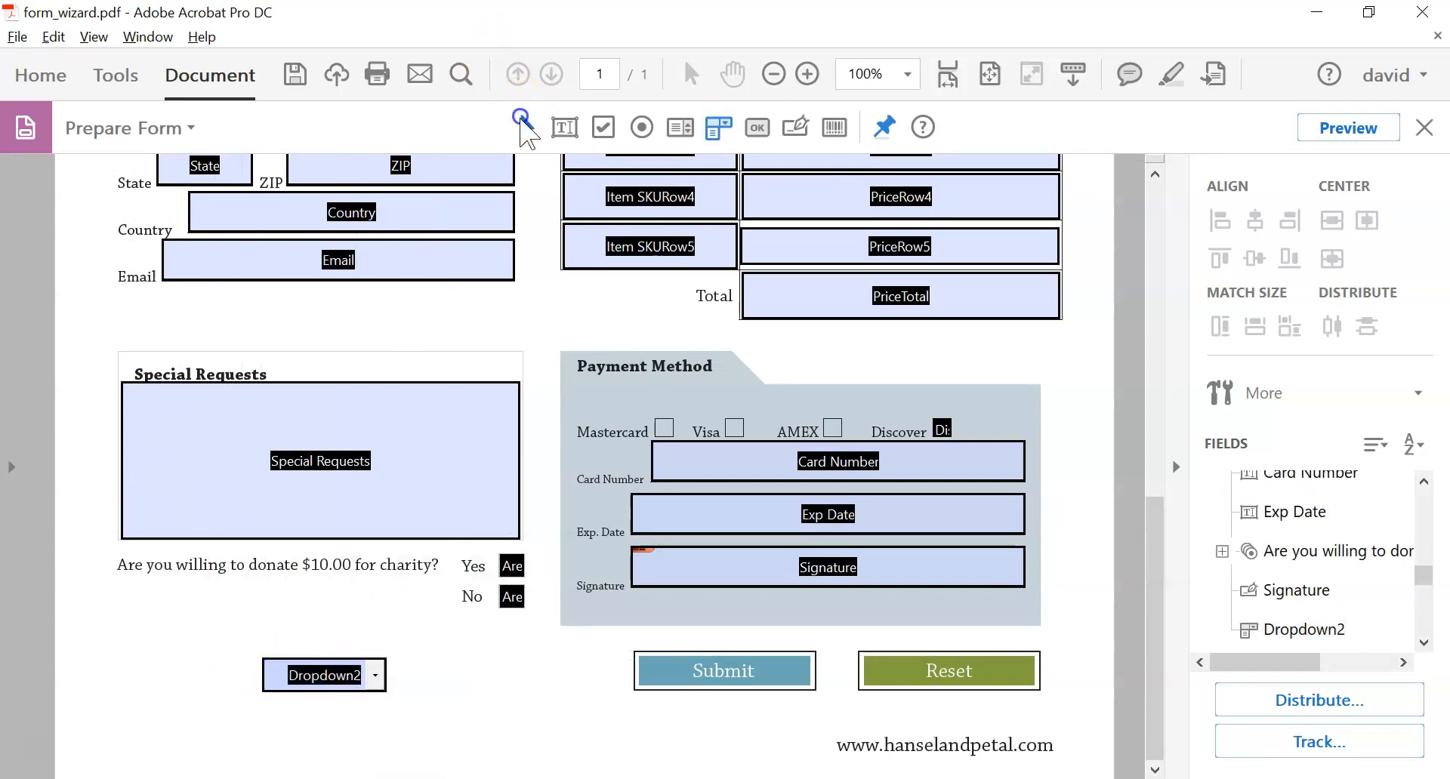
# Step: Add the items IT, HR, Sales and Choose One to the new dropdown's item list
pyautogui.doubleClick(324, 676)
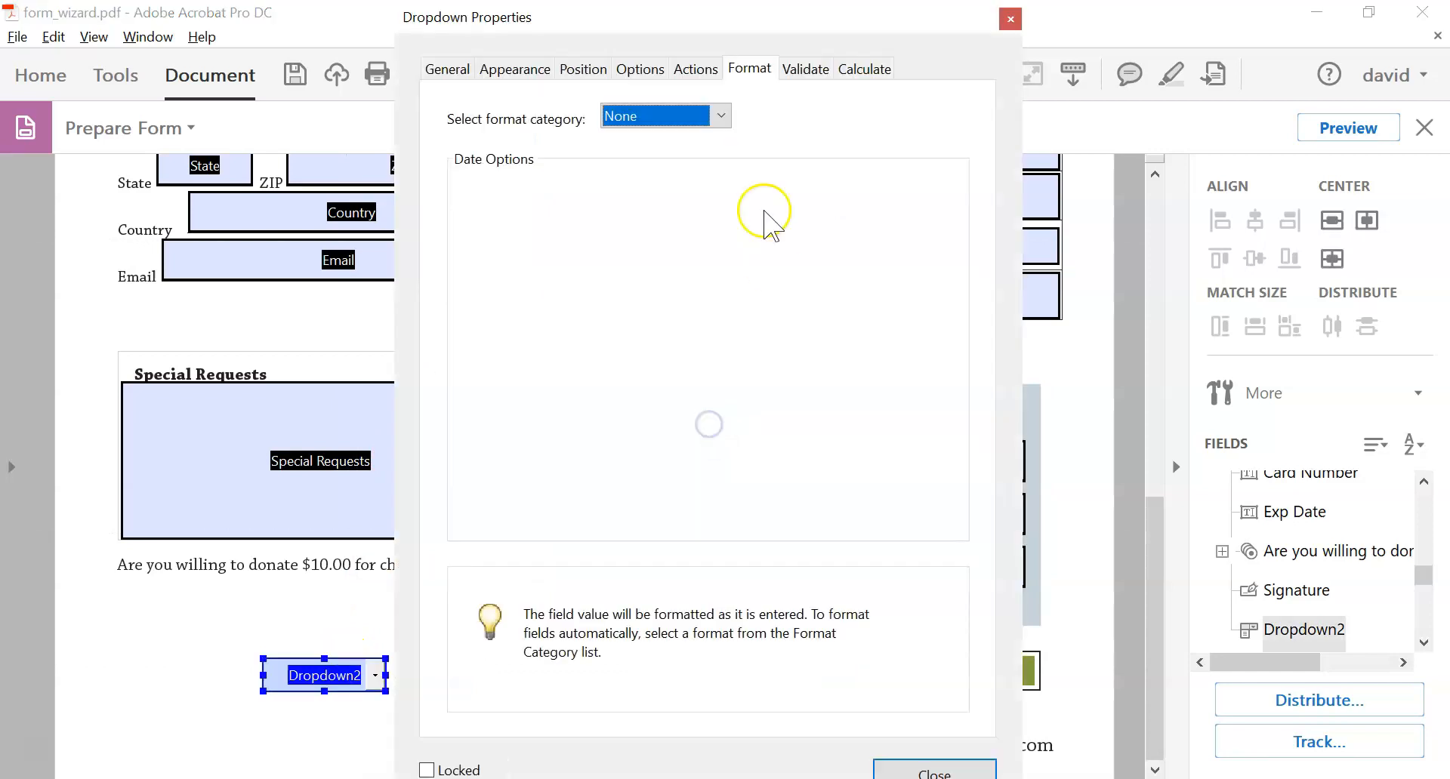
pyautogui.click(447, 69)
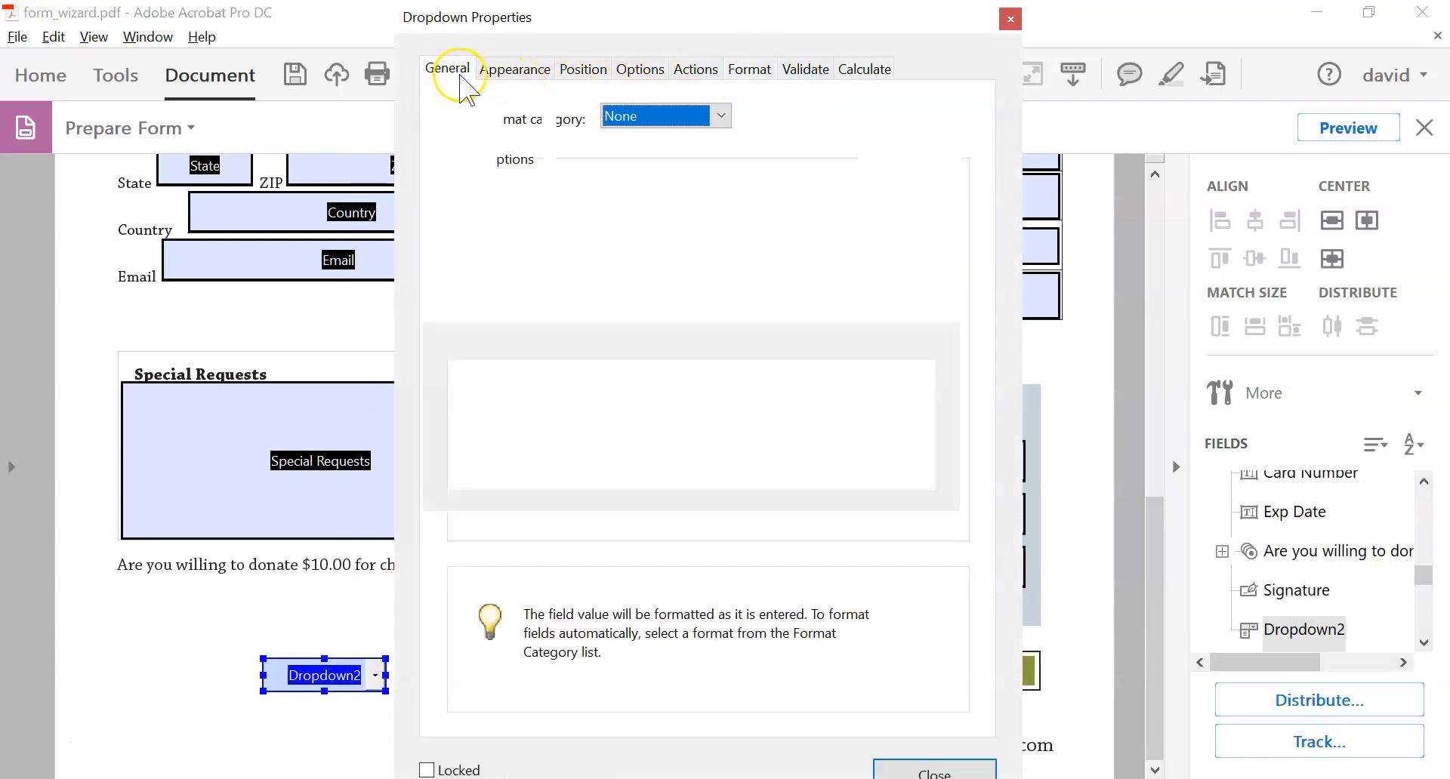
pyautogui.click(514, 69)
pyautogui.click(749, 69)
pyautogui.click(639, 69)
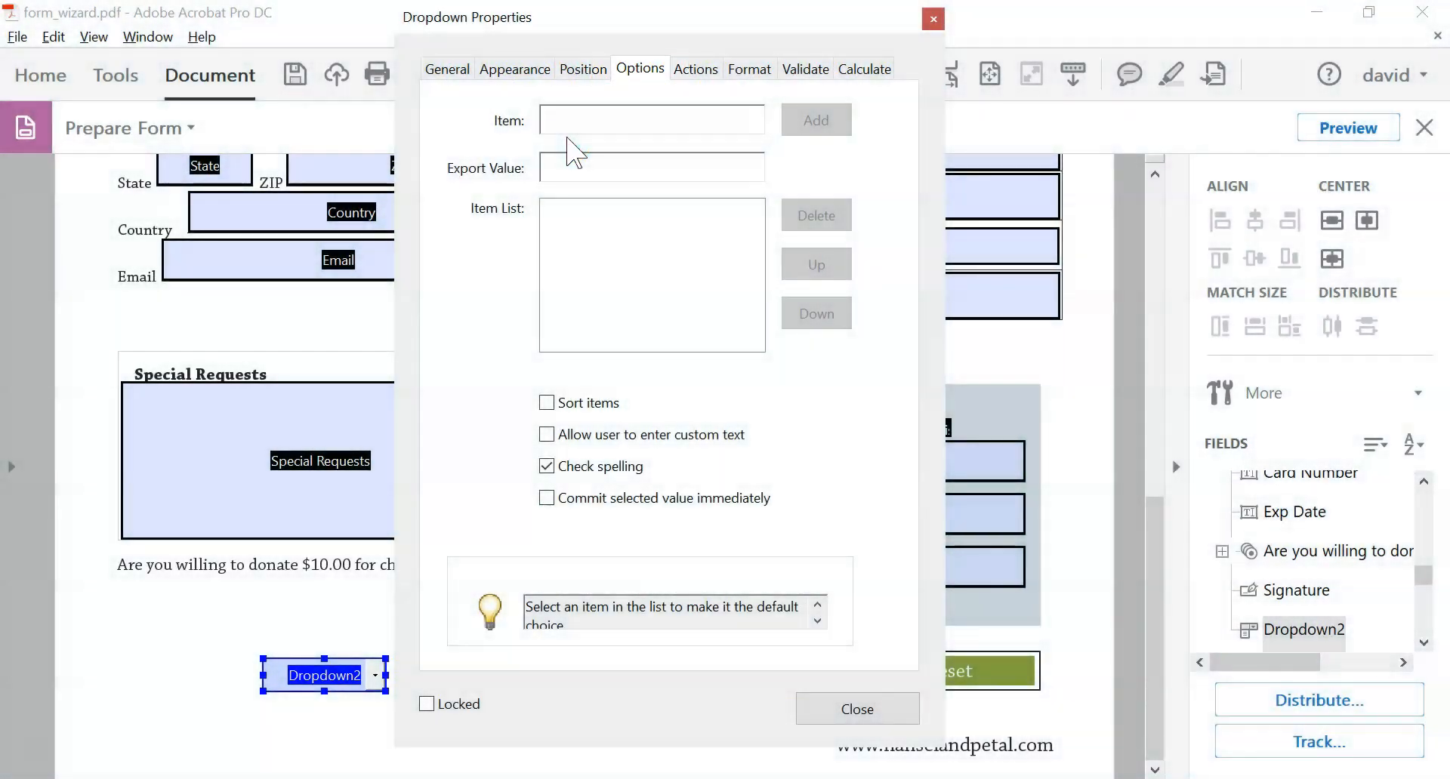
pyautogui.write('I')
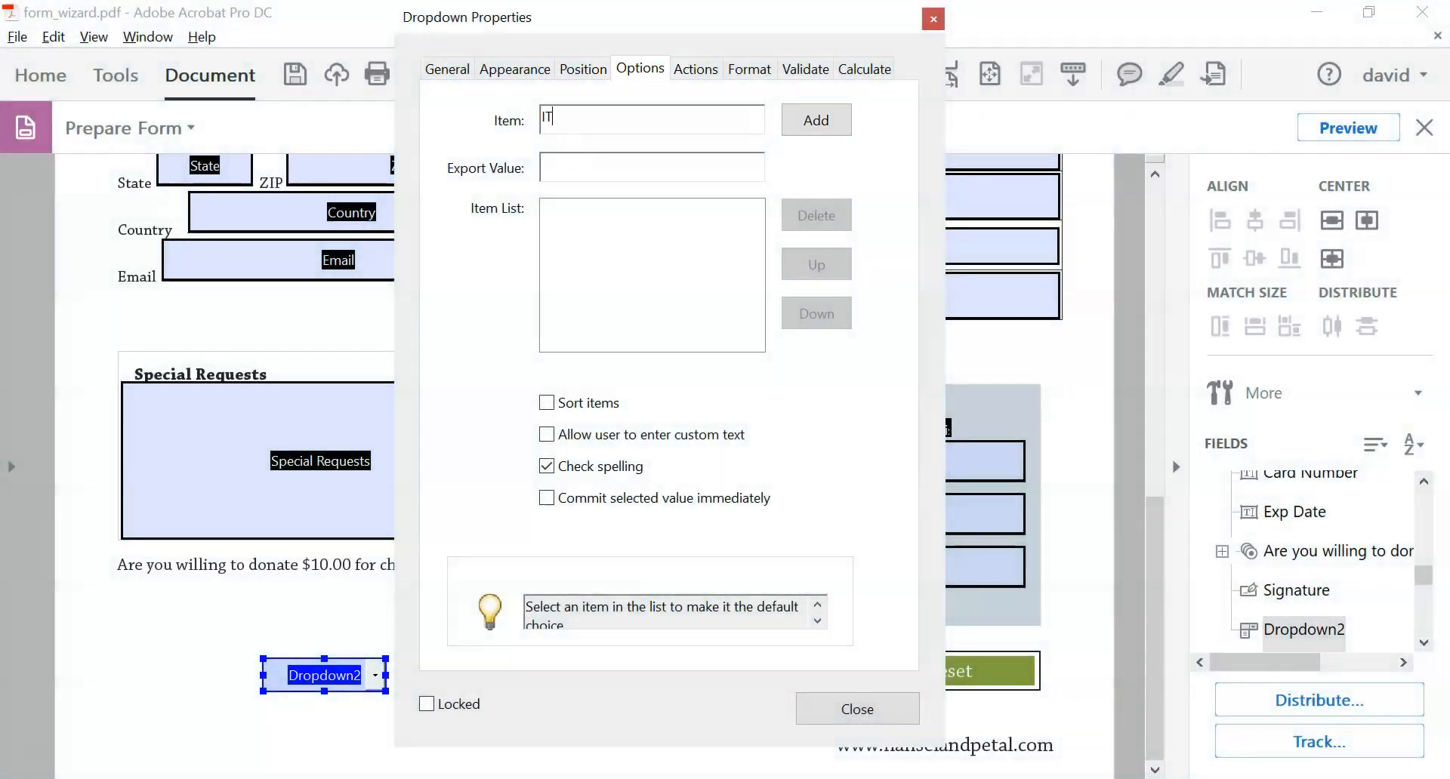
pyautogui.write('T')
pyautogui.click(789, 123)
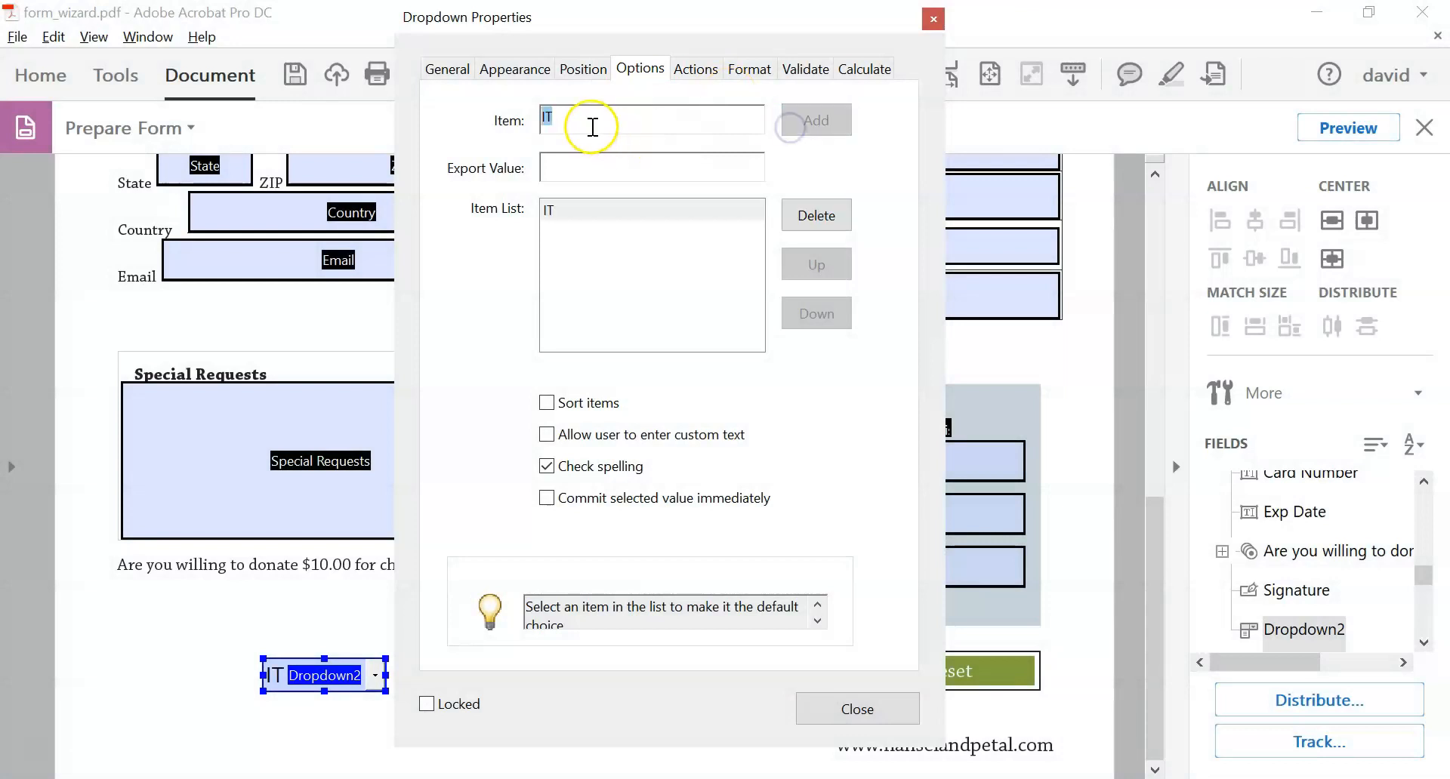
pyautogui.write('HR')
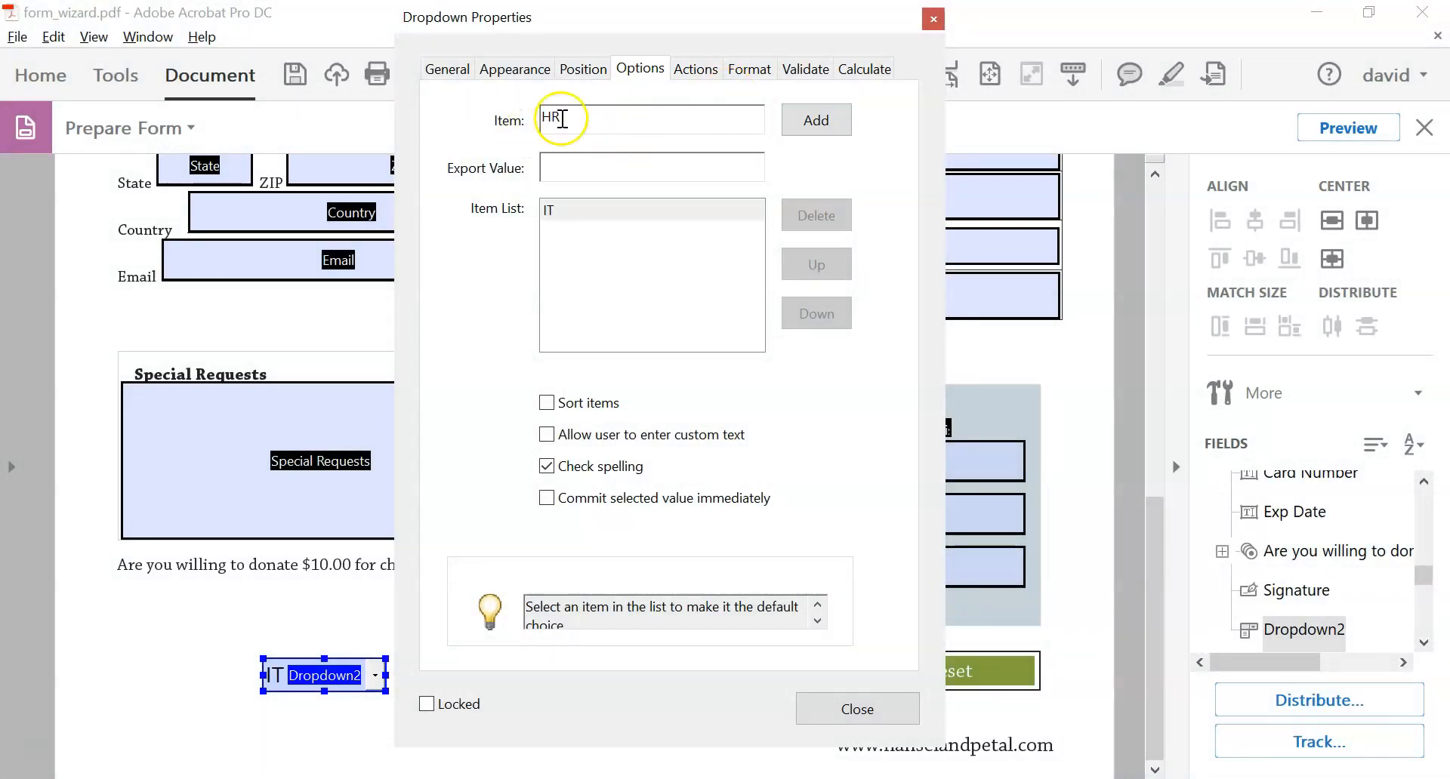
pyautogui.click(816, 121)
pyautogui.write('Sales')
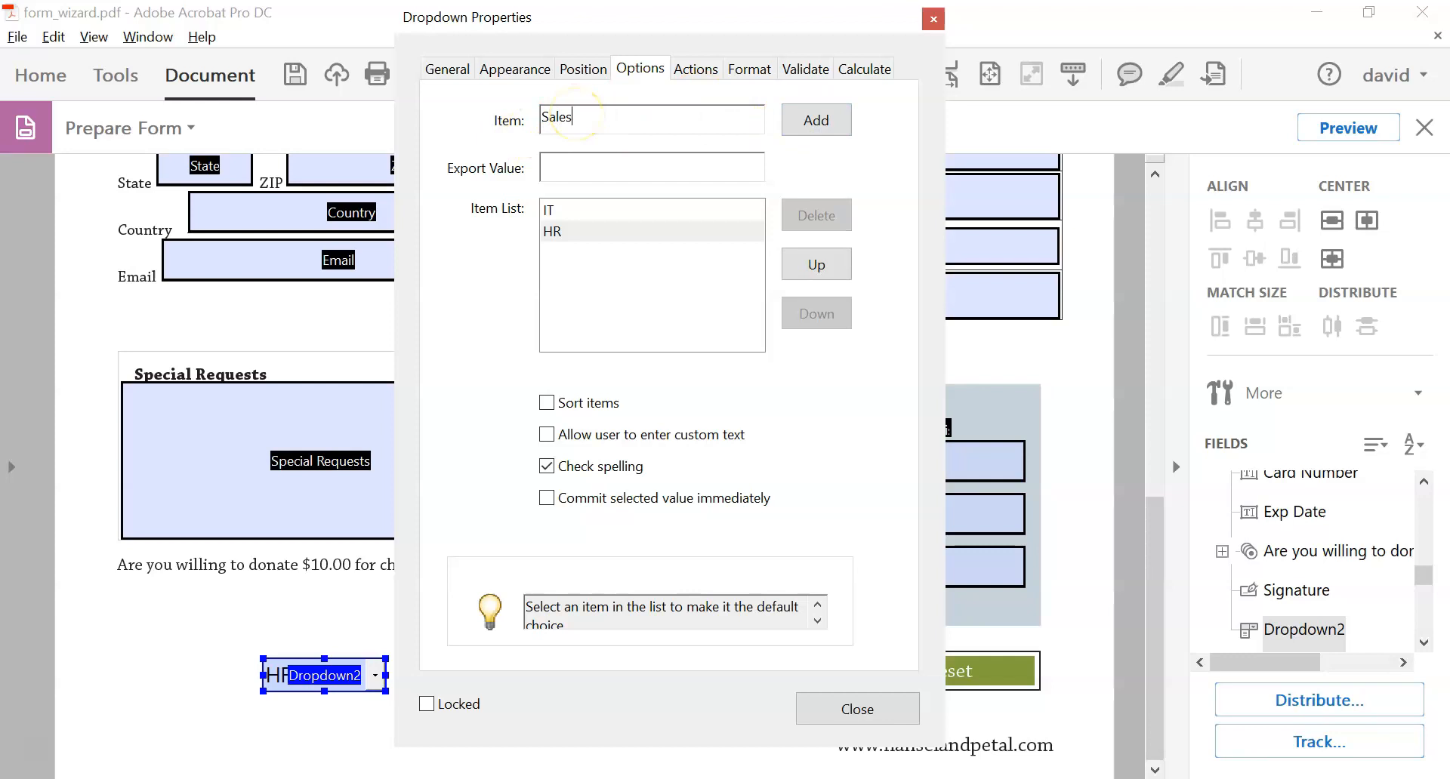
pyautogui.click(806, 123)
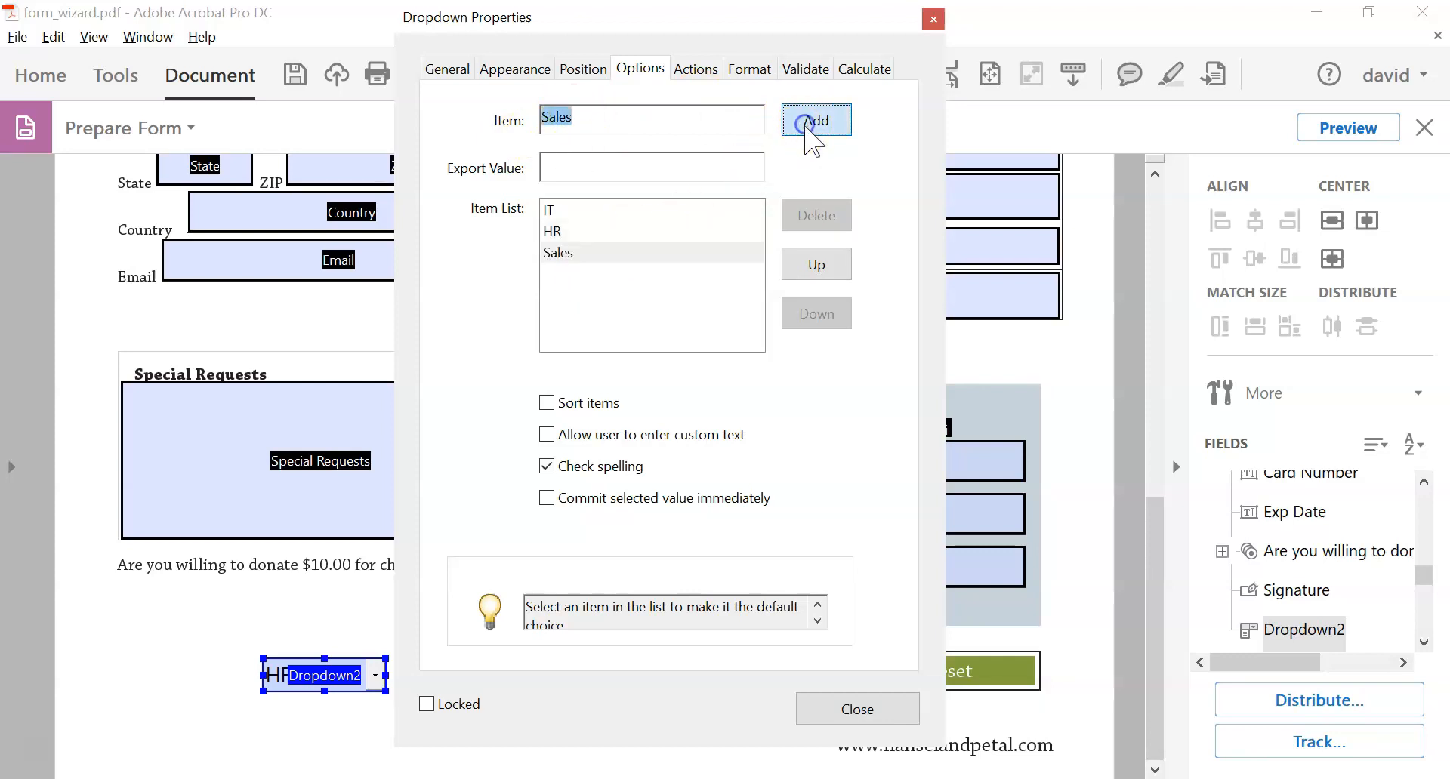
pyautogui.write('Choose One')
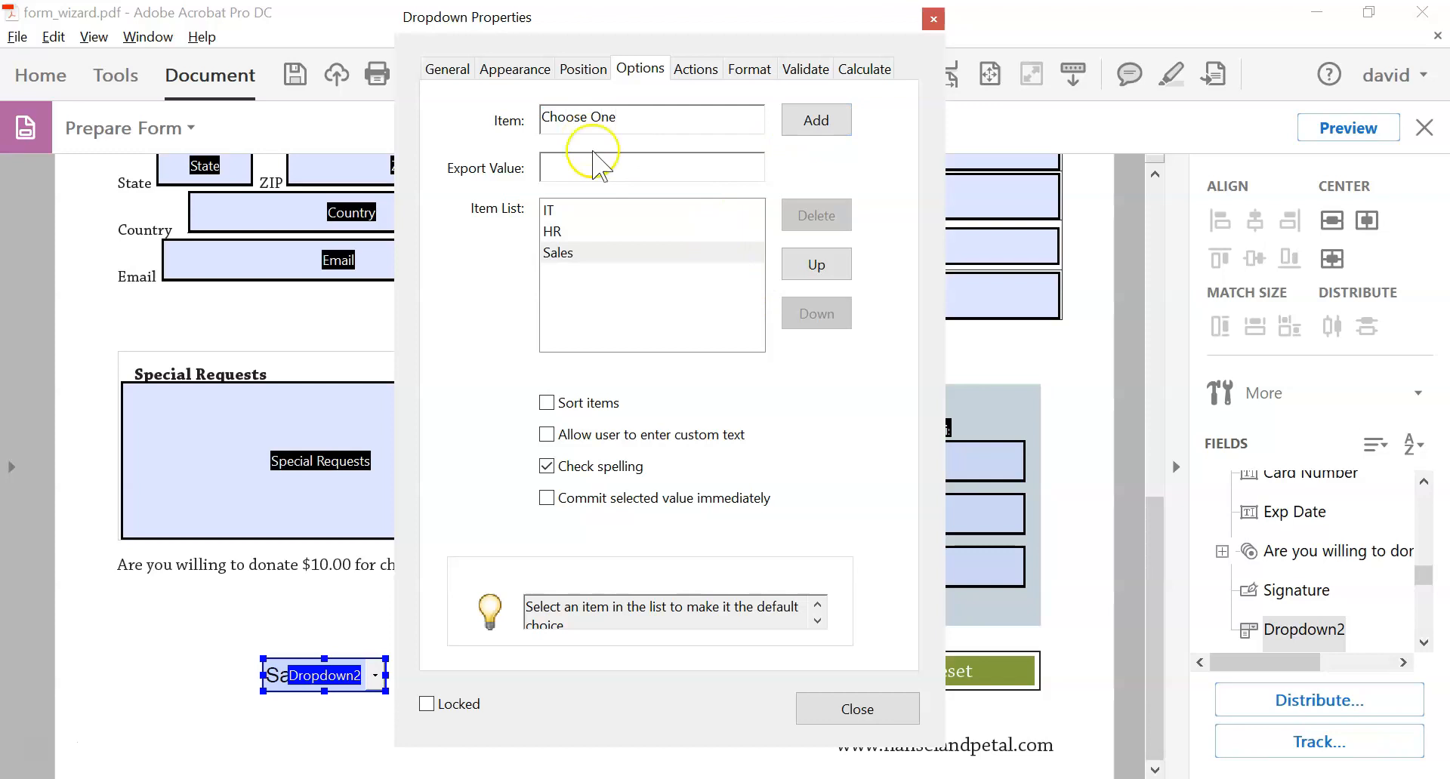
pyautogui.click(814, 120)
# Step: Move Choose One to the start of the dropdown's item list and widen the dropdown field on the page
pyautogui.click(590, 276)
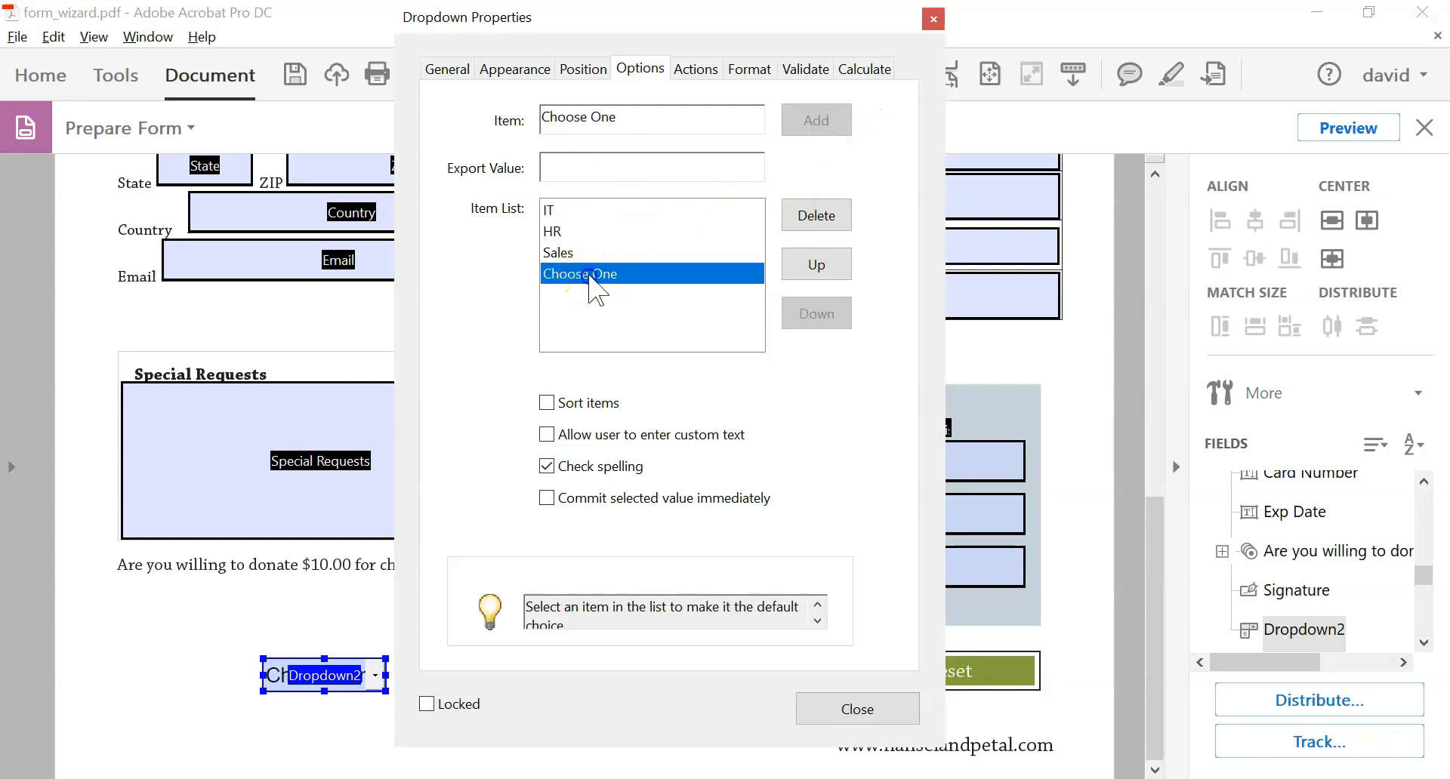
pyautogui.click(816, 265)
pyautogui.click(816, 264)
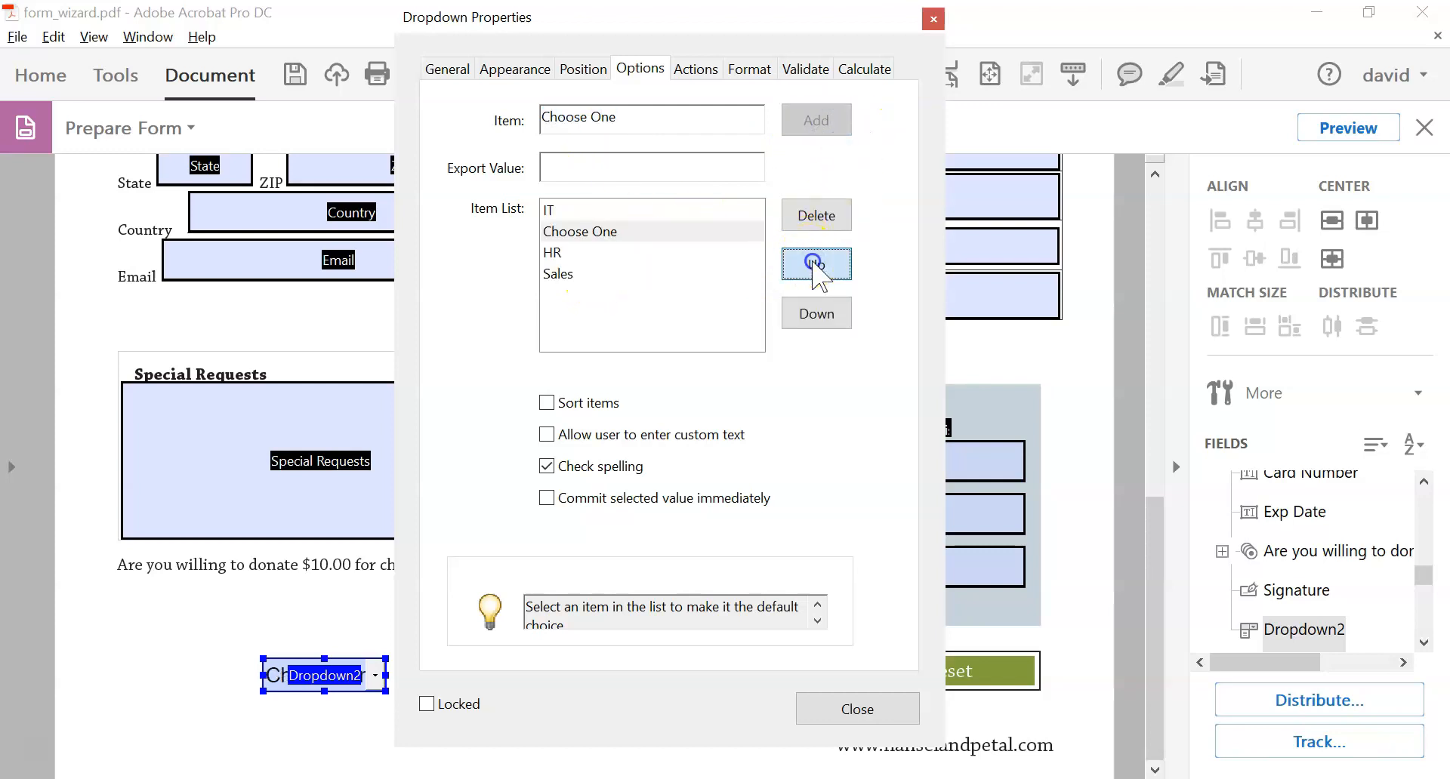
pyautogui.click(816, 264)
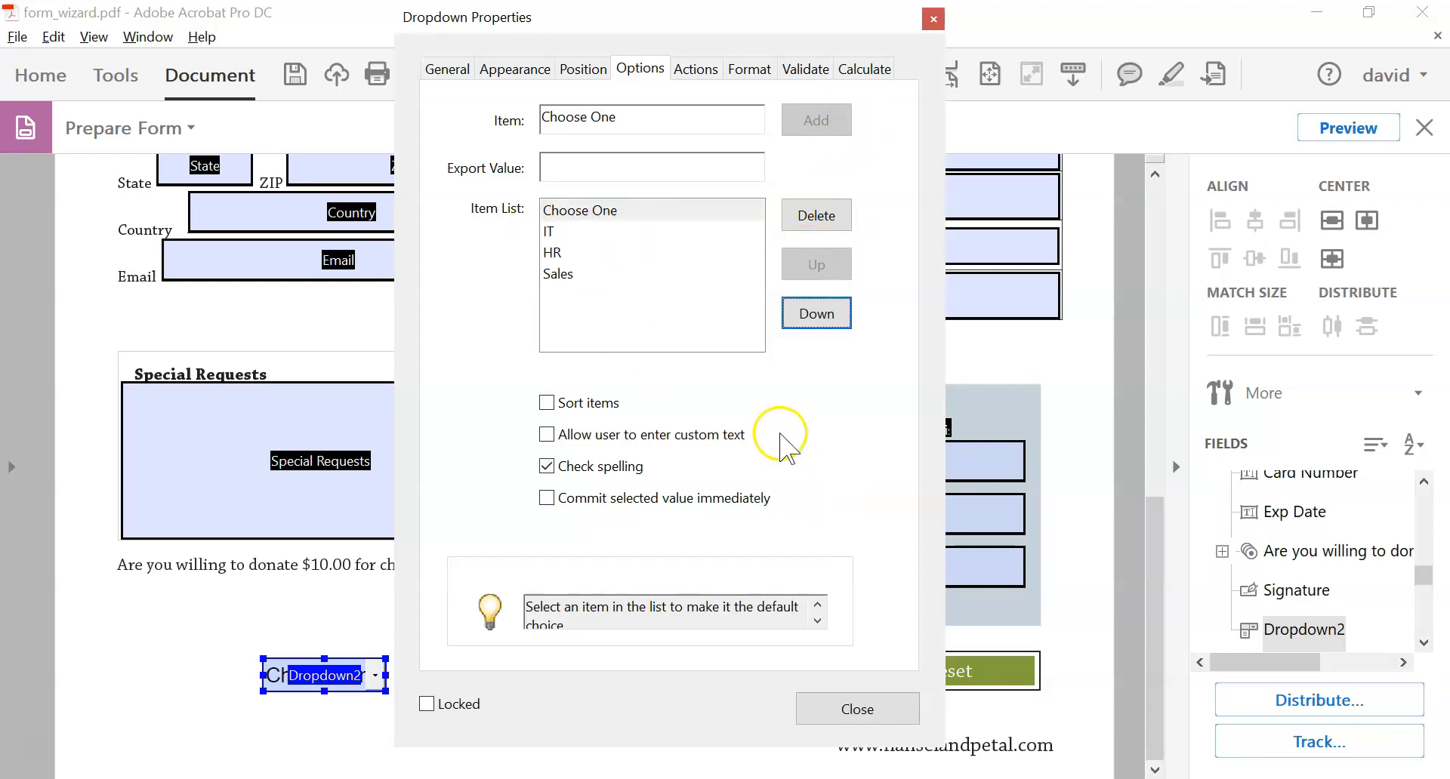
pyautogui.click(825, 710)
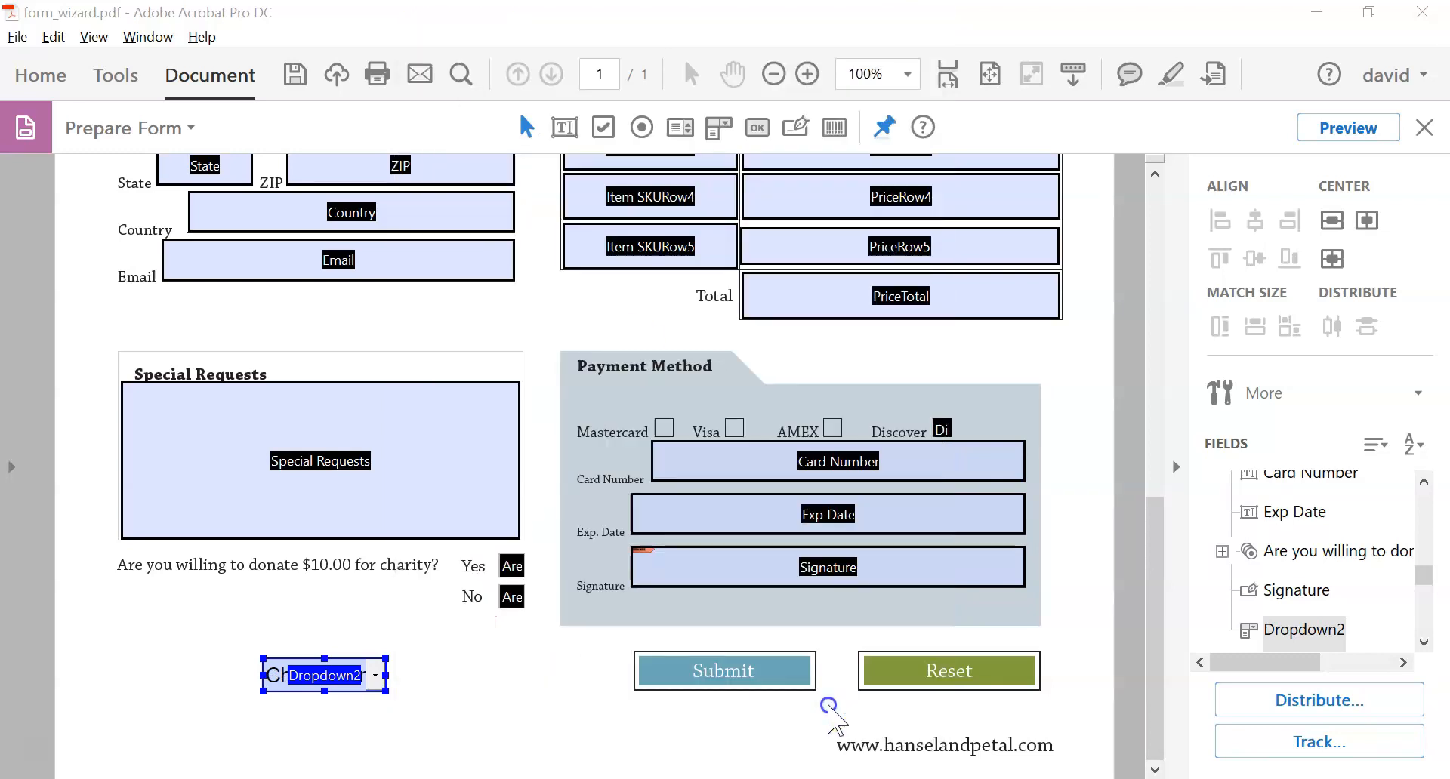
pyautogui.moveTo(386, 675); pyautogui.dragTo(462, 684)
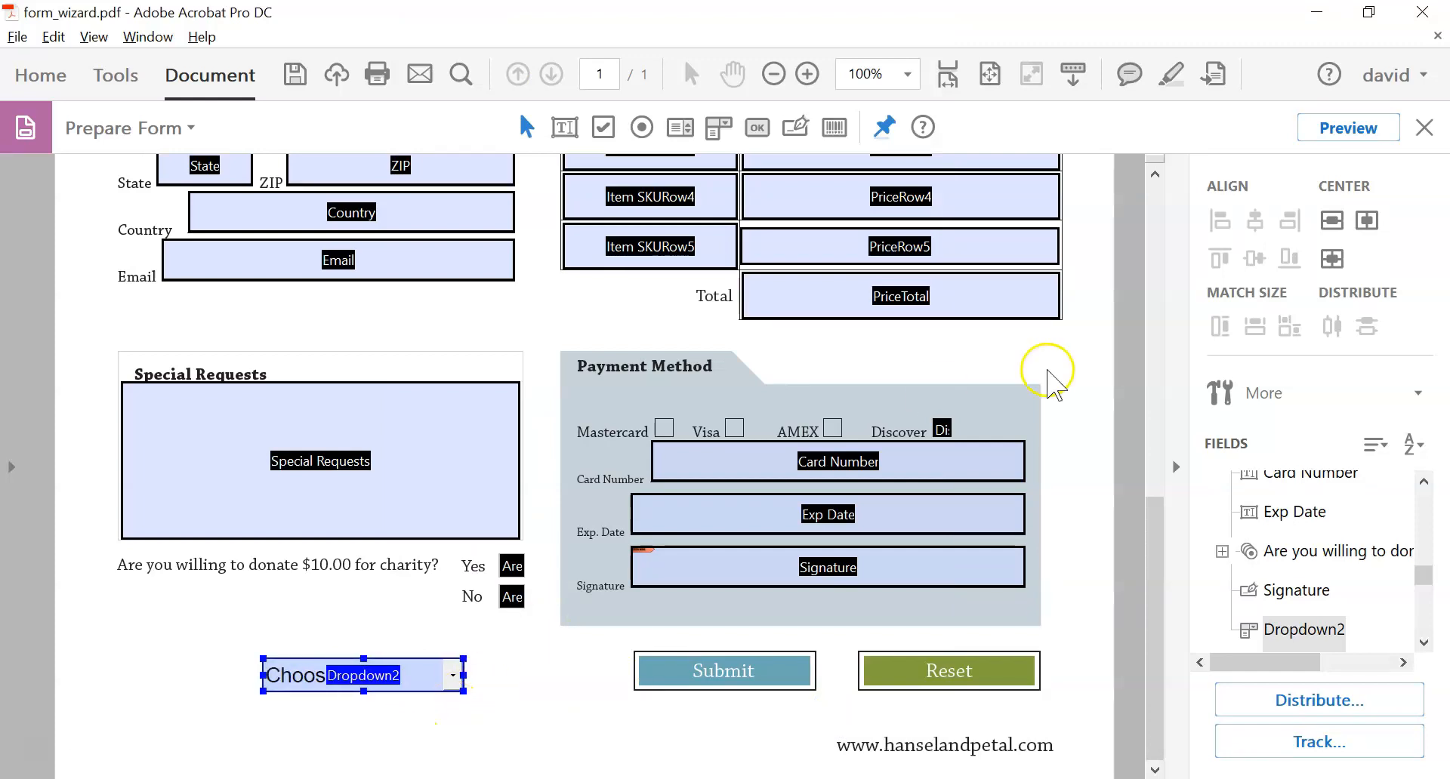
# Step: Preview the form and check the tab order starting from the Full Name field
pyautogui.click(1321, 134)
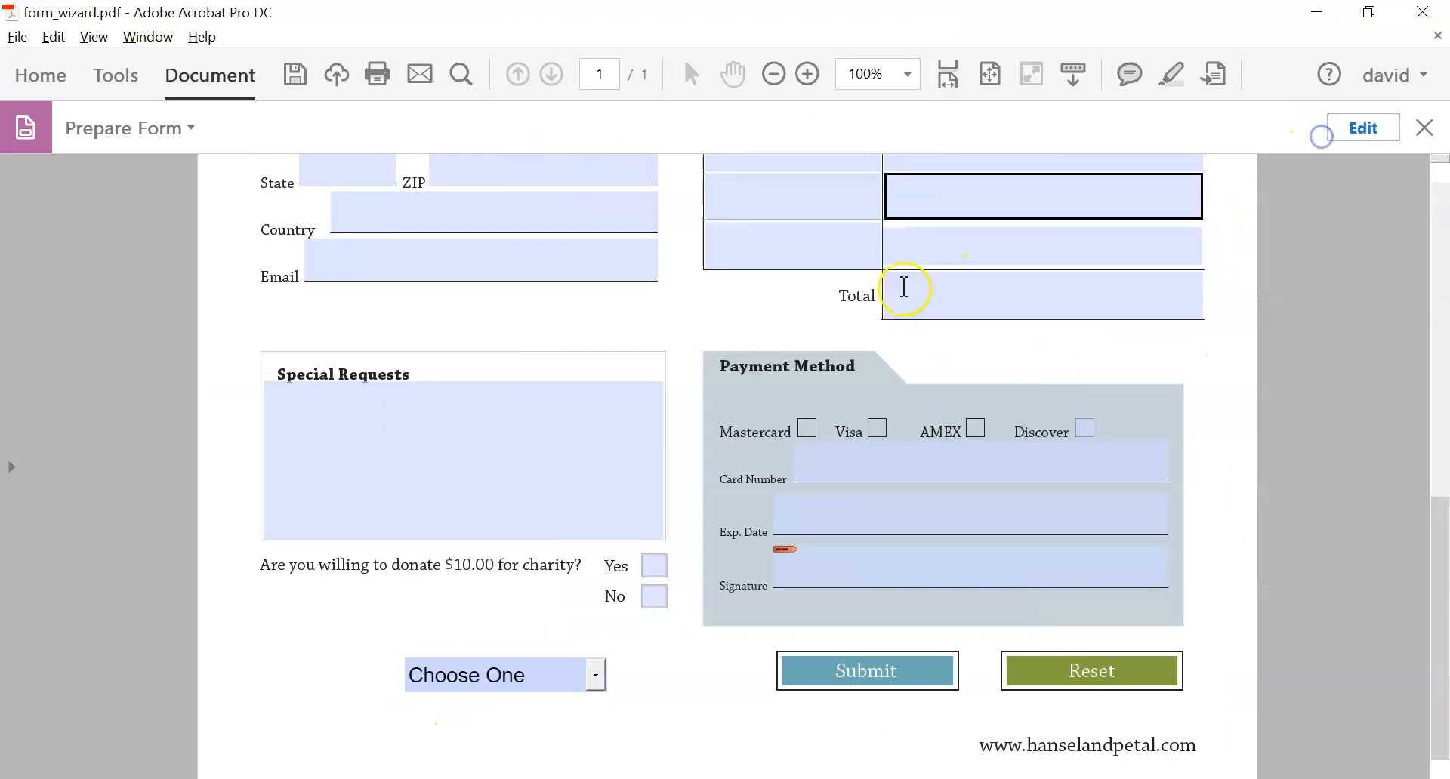
pyautogui.scroll(5, 1163, 412)
pyautogui.scroll(2, 1163, 407)
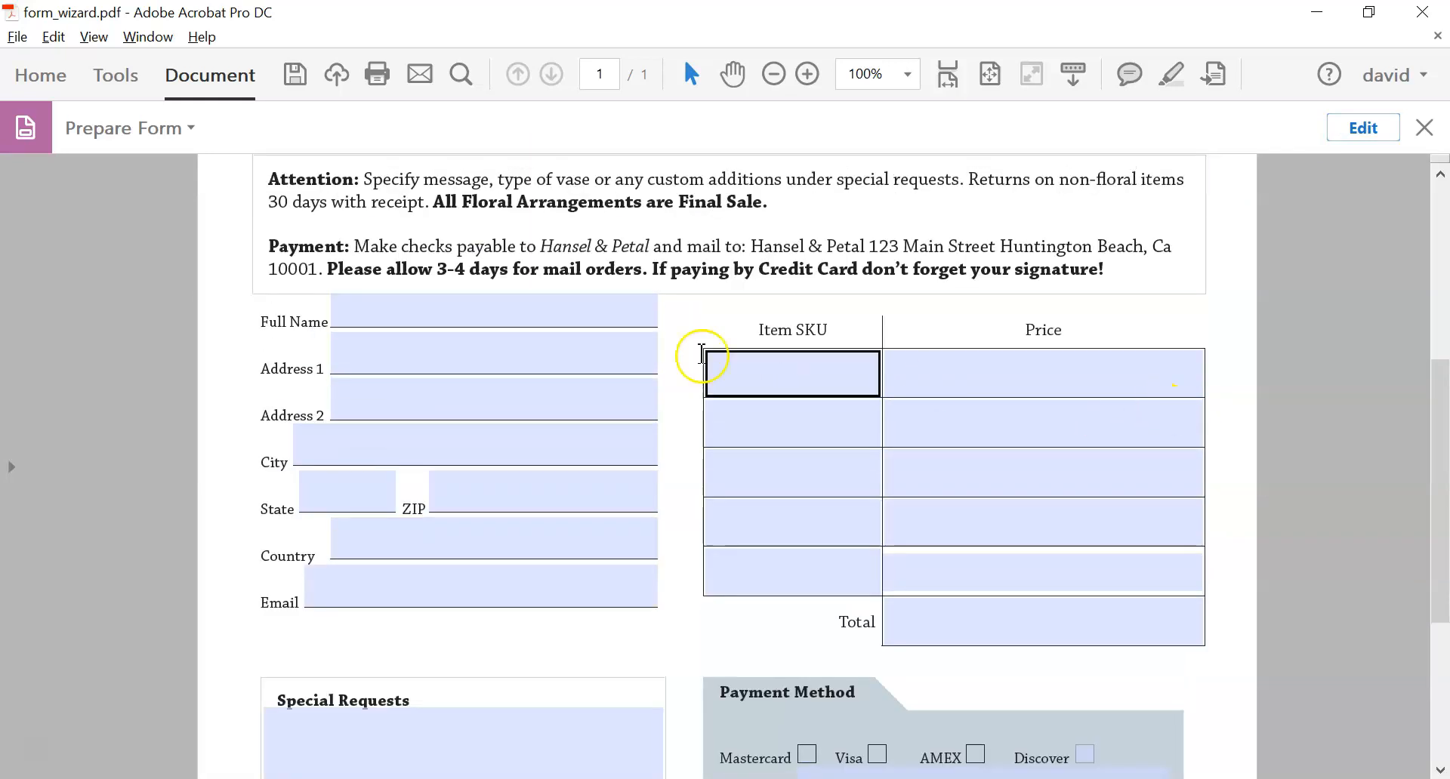
pyautogui.click(437, 323)
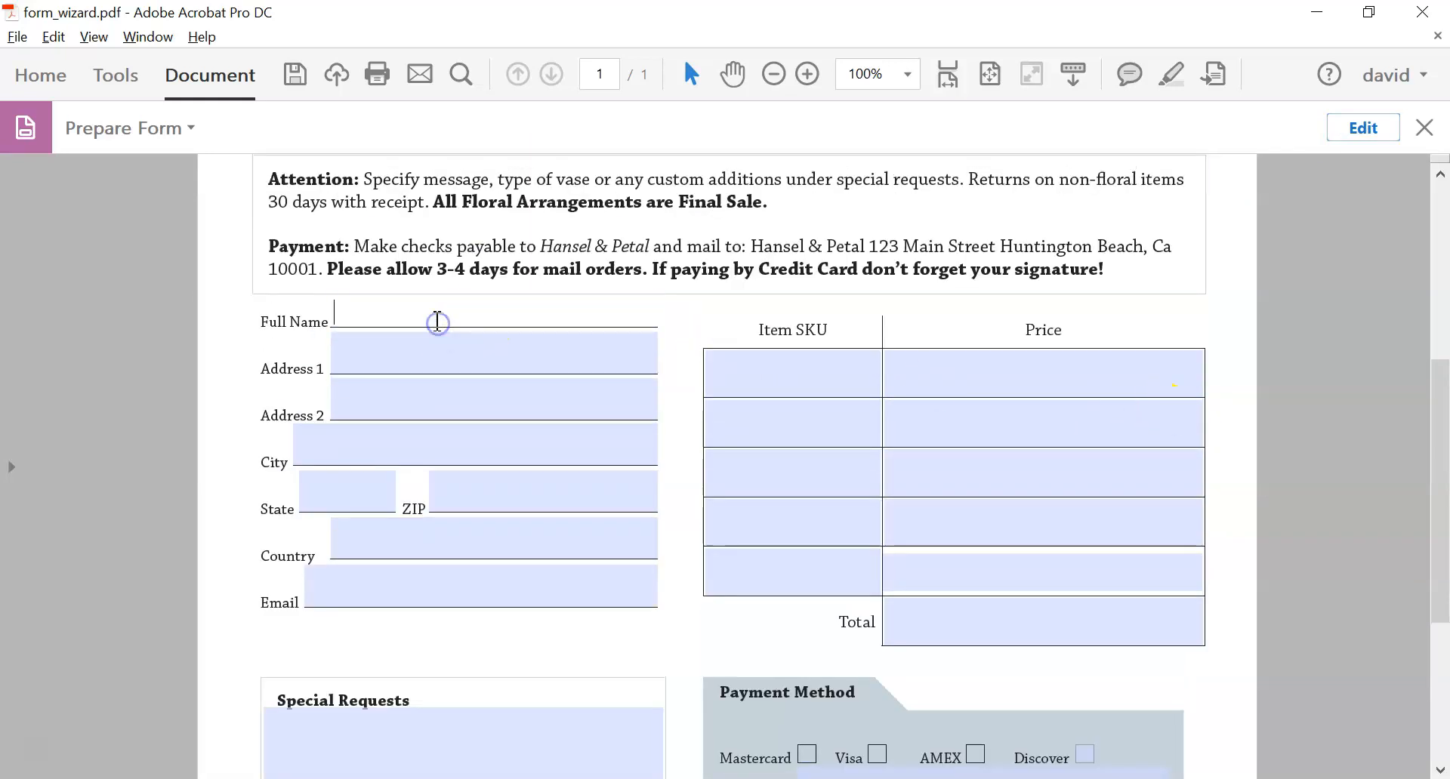
pyautogui.press('Tab')
pyautogui.press('Tab')
pyautogui.press('Tab')
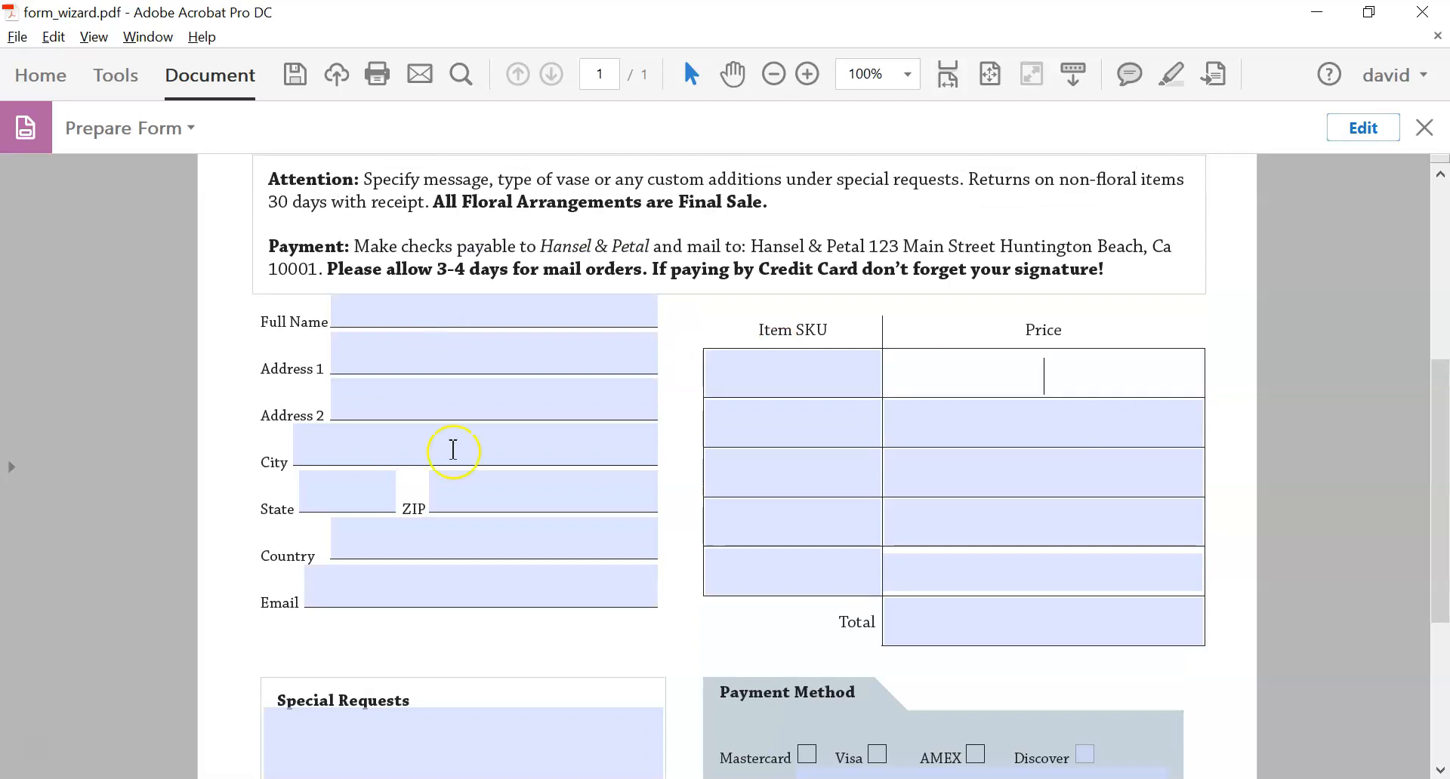
# Step: Test the dropdown's choices, set Exp. Date to 03/10/20 with the date picker, and return to form editing
pyautogui.scroll(-9, 713, 414)
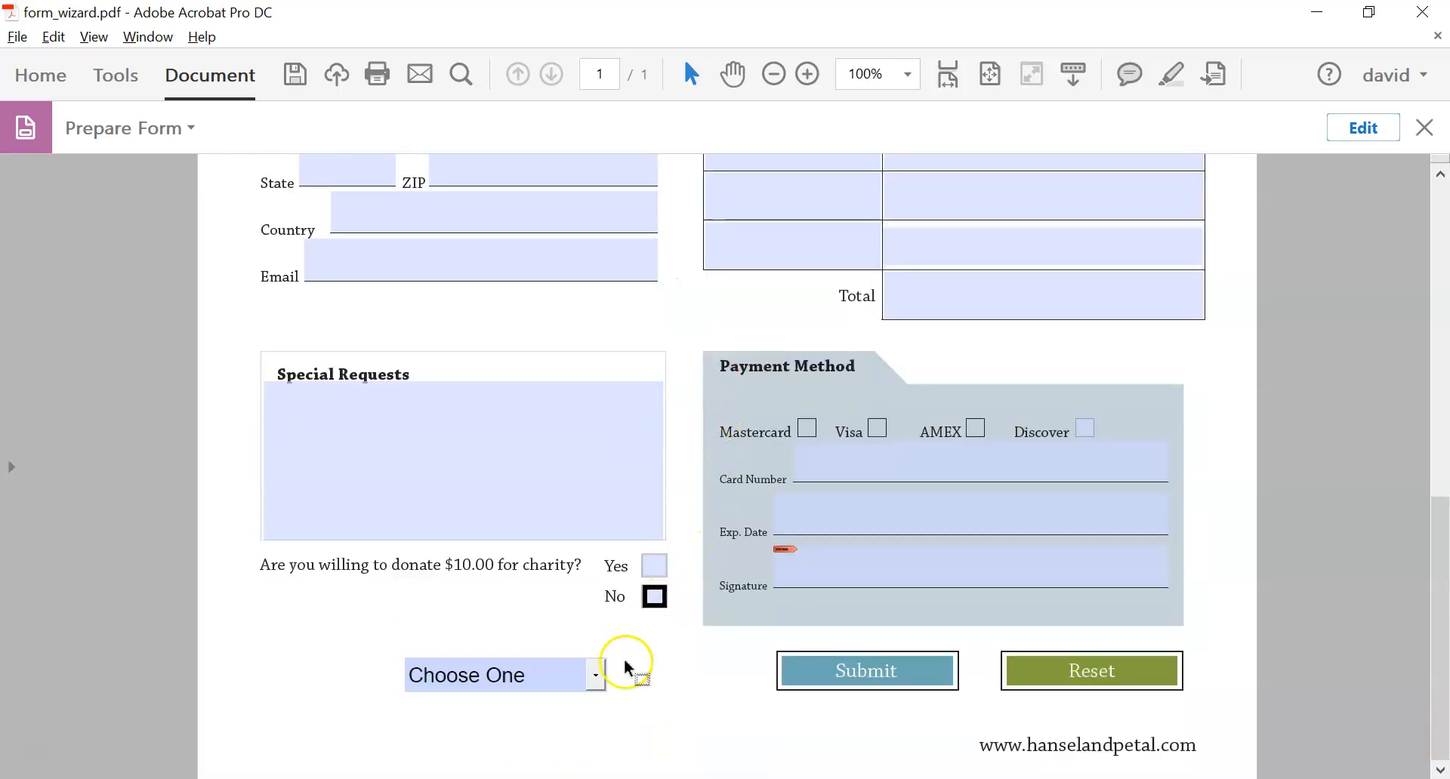
pyautogui.click(598, 677)
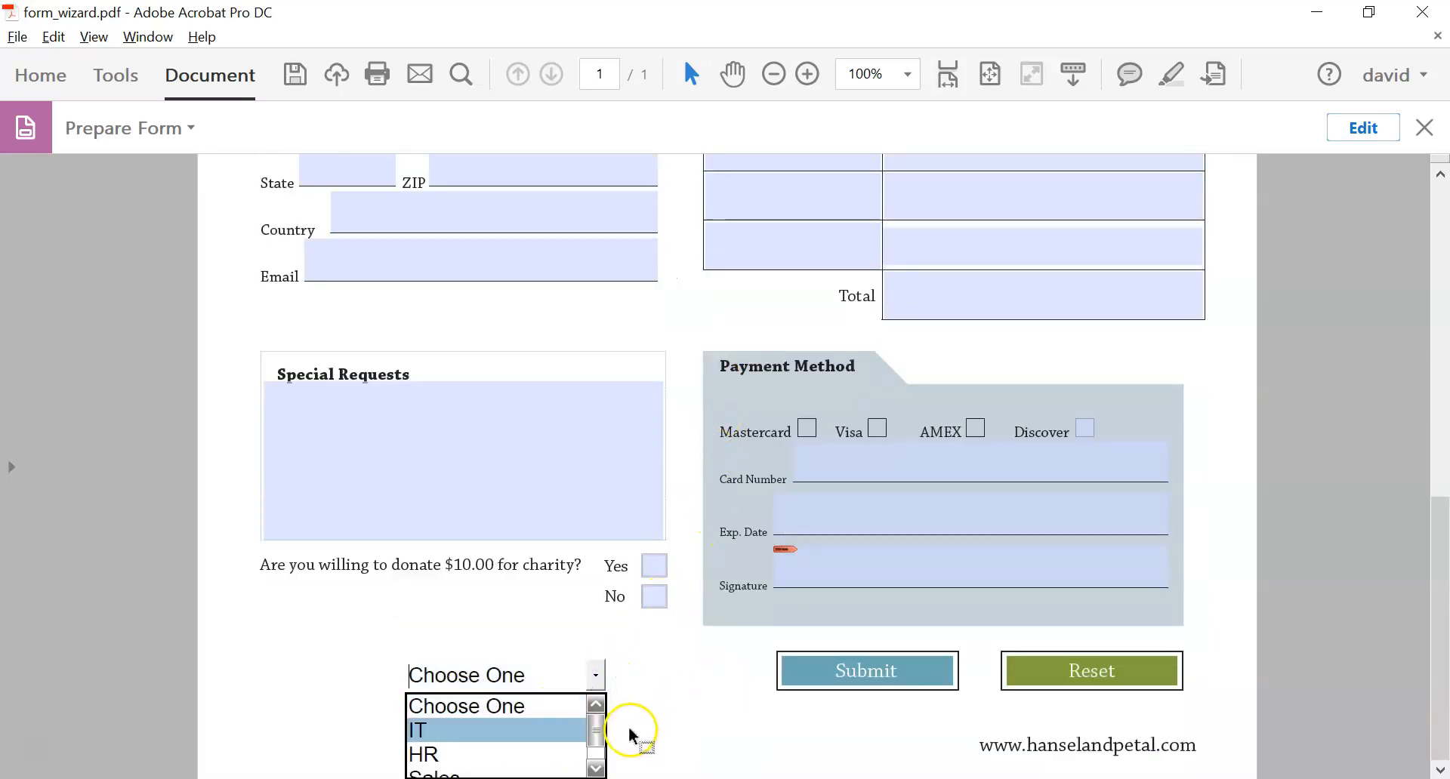
pyautogui.click(834, 521)
pyautogui.click(1178, 514)
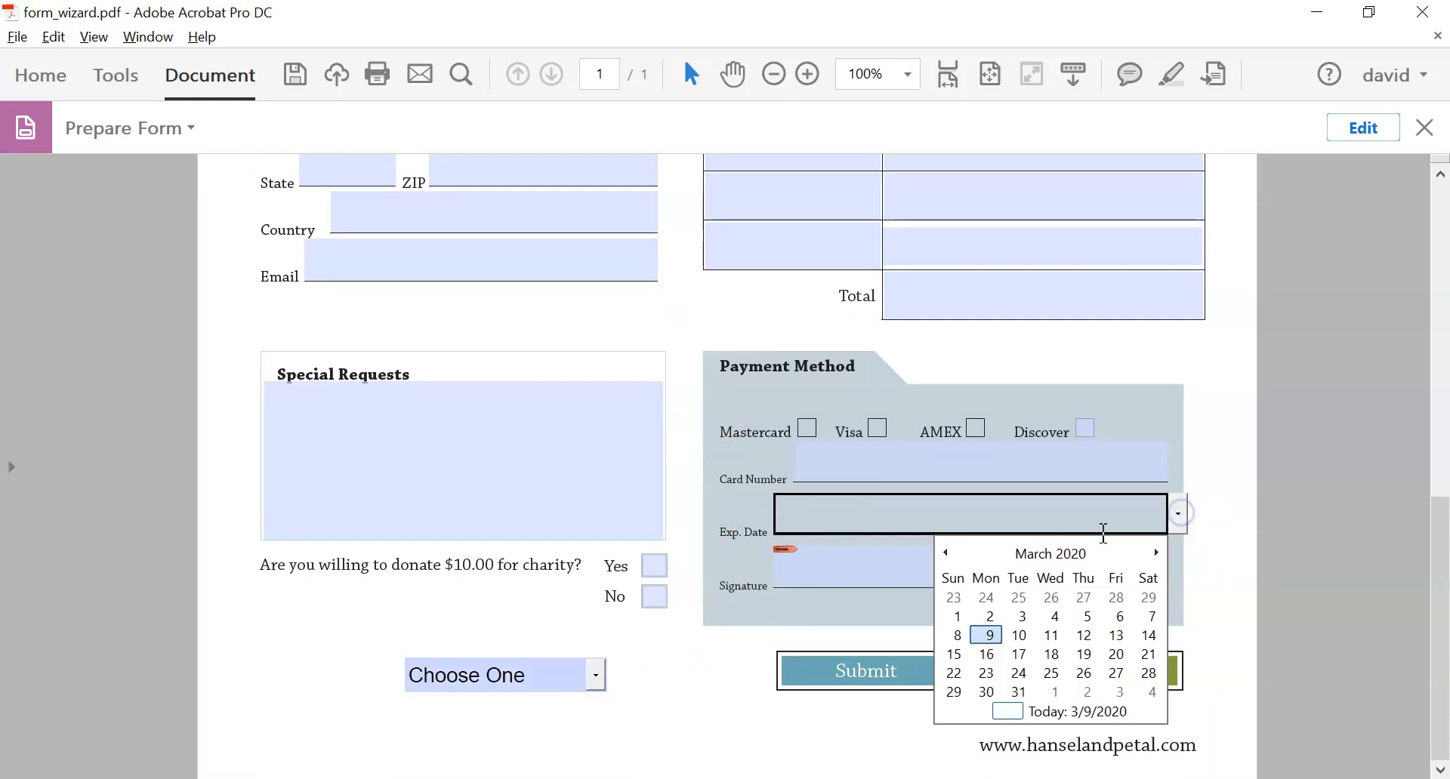
pyautogui.click(1023, 636)
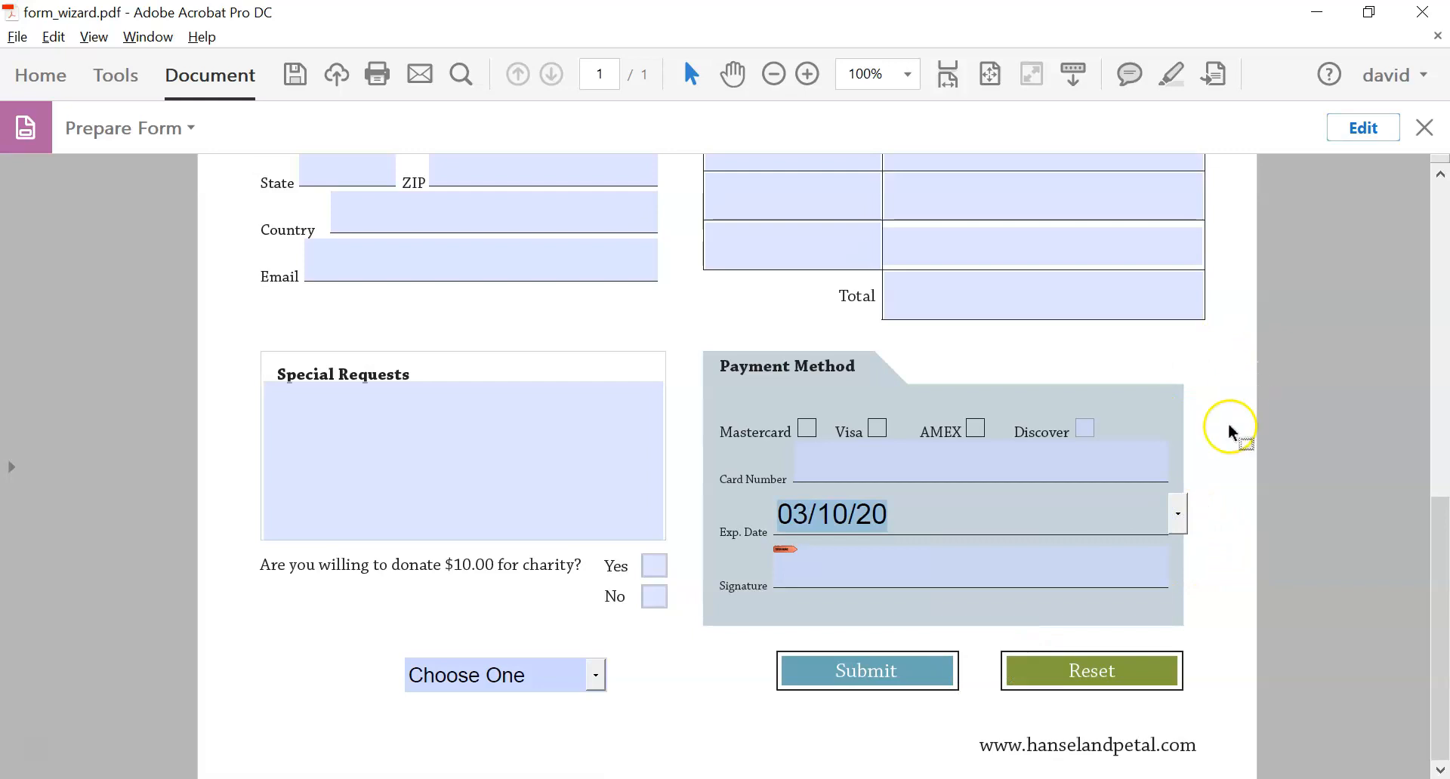
pyautogui.click(1344, 137)
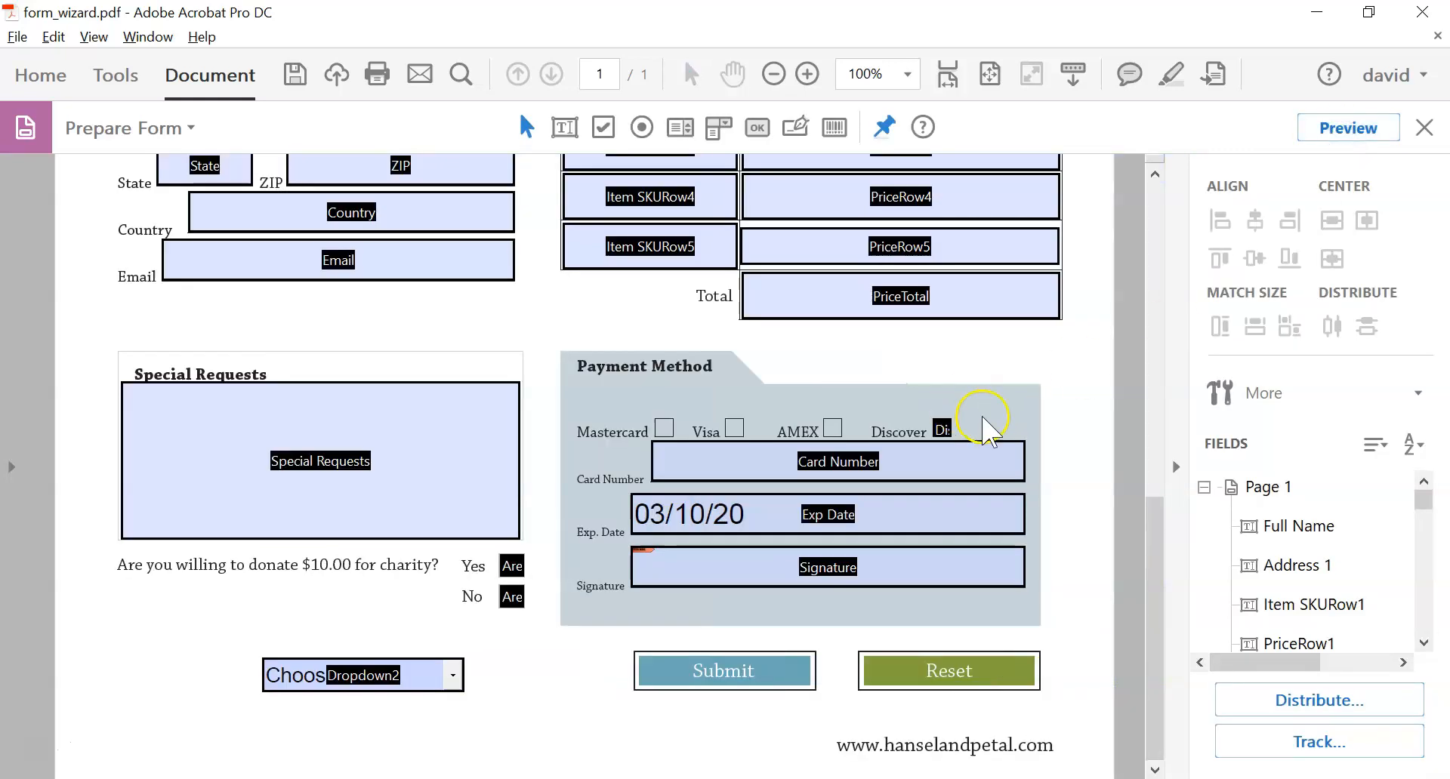
# Step: Examine the form's fields once more, from the customer details and order table down to the payment section
pyautogui.scroll(5, 982, 426)
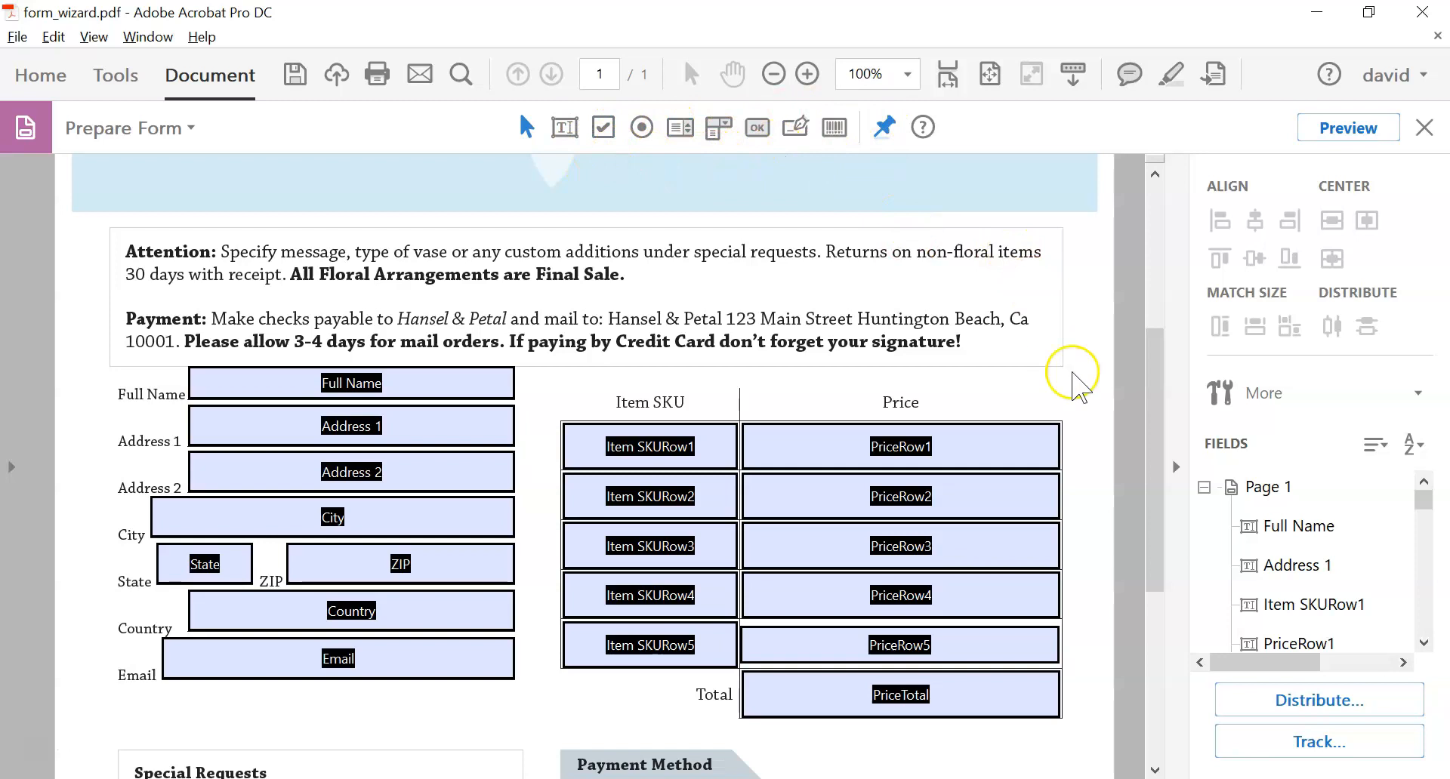
pyautogui.moveTo(1153, 405); pyautogui.dragTo(1151, 365)
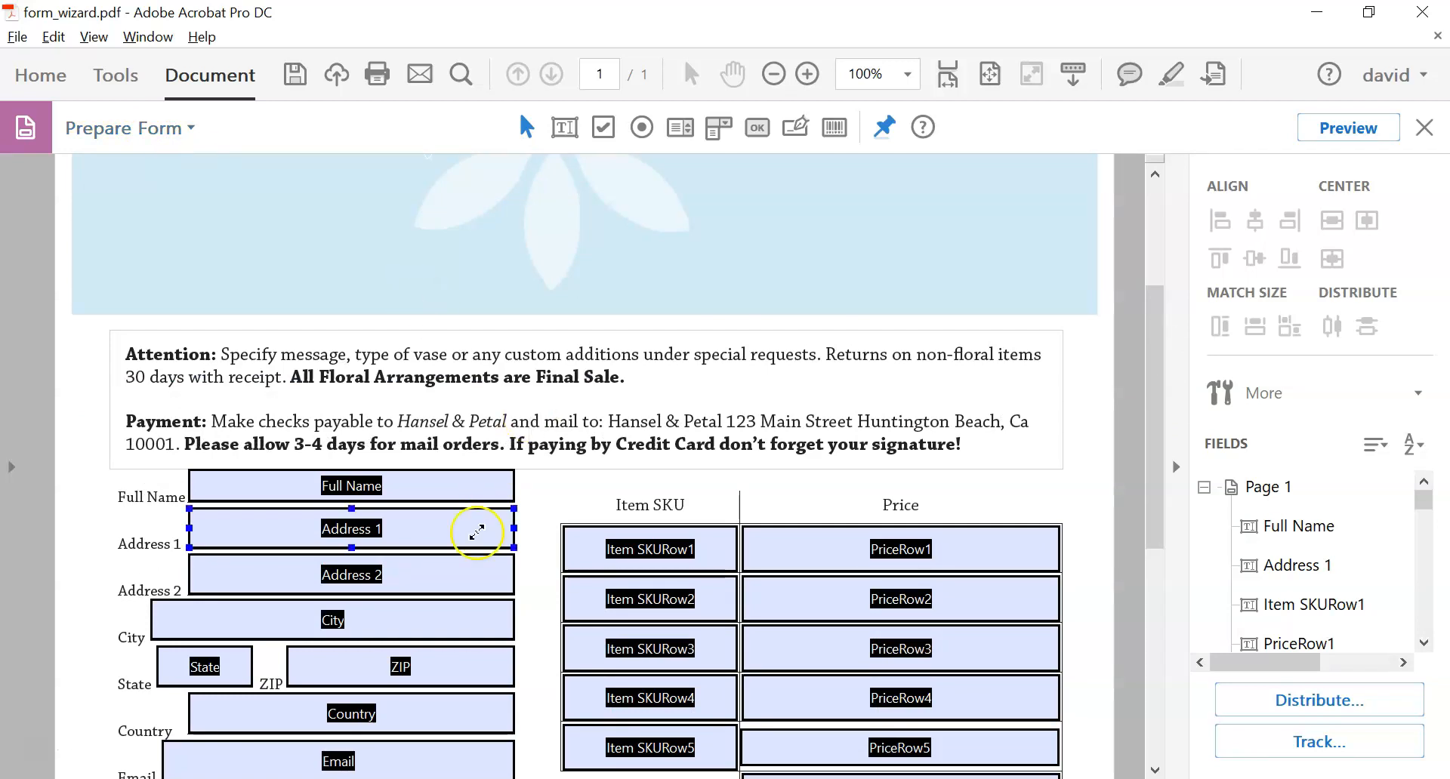
pyautogui.click(1036, 334)
pyautogui.scroll(-2, 1038, 340)
pyautogui.scroll(-4, 1040, 352)
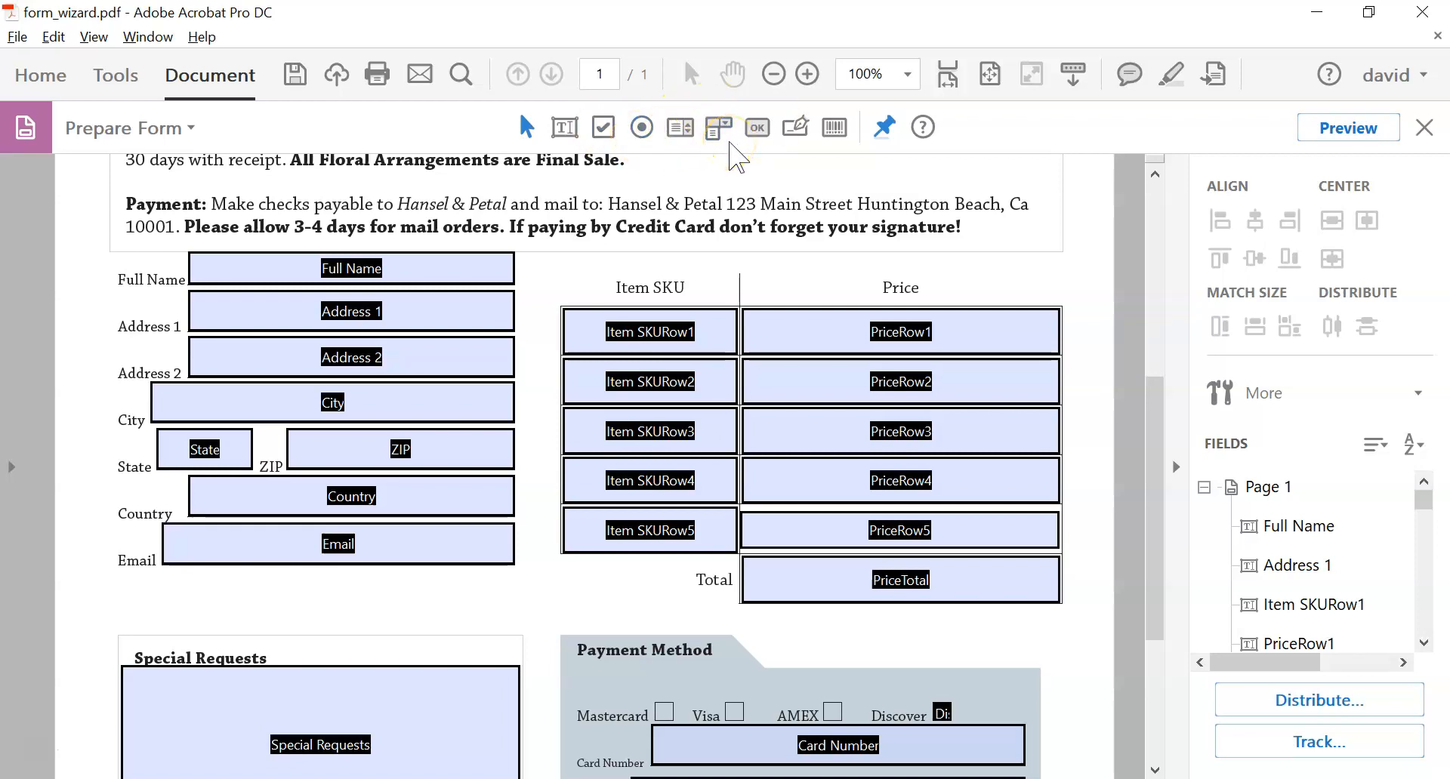
pyautogui.moveTo(1159, 431); pyautogui.dragTo(1144, 674)
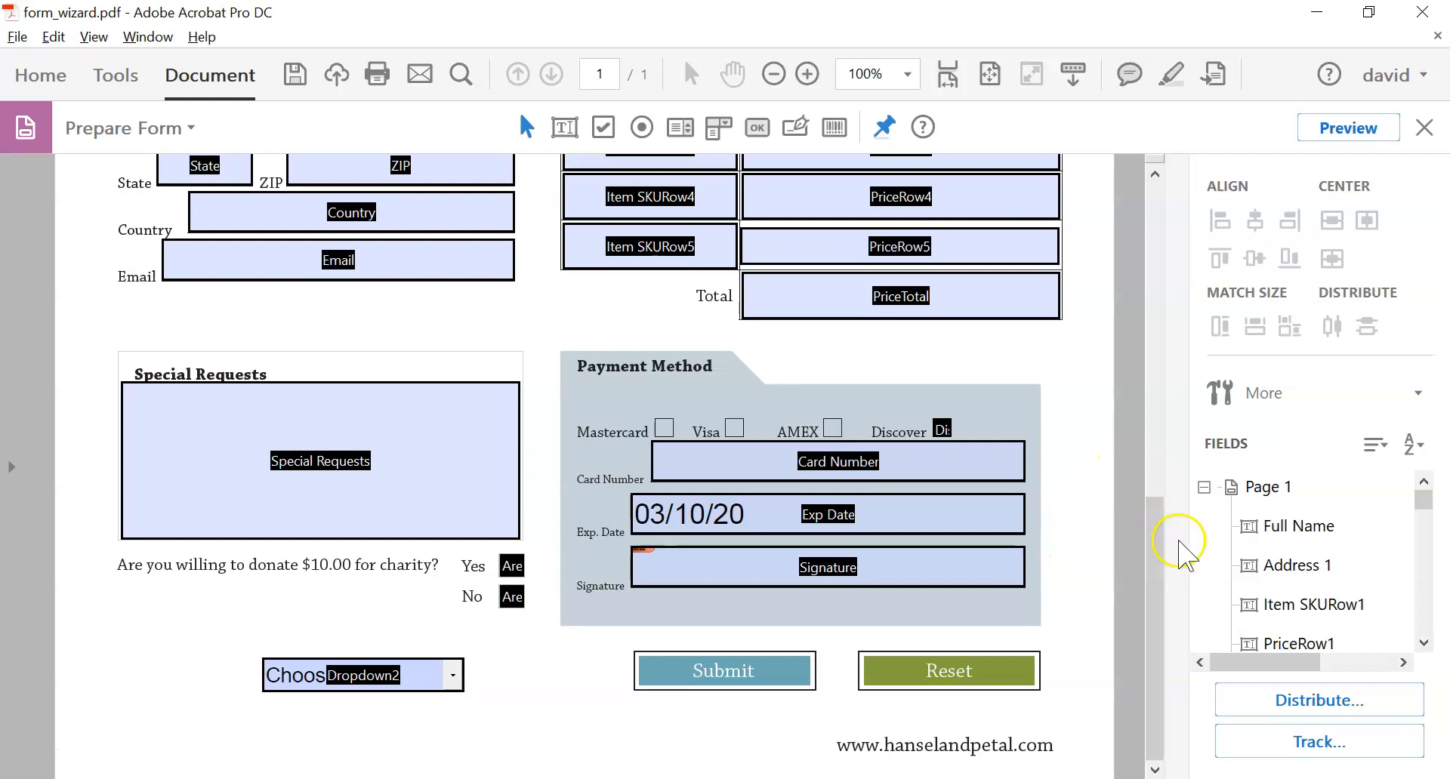
pyautogui.moveTo(1160, 570); pyautogui.dragTo(1136, 640)
pyautogui.moveTo(1092, 557); pyautogui.dragTo(1079, 506)
pyautogui.moveTo(617, 438)
pyautogui.mouseDown()
pyautogui.moveTo(177, 680)
pyautogui.moveTo(94, 629)
pyautogui.mouseUp()
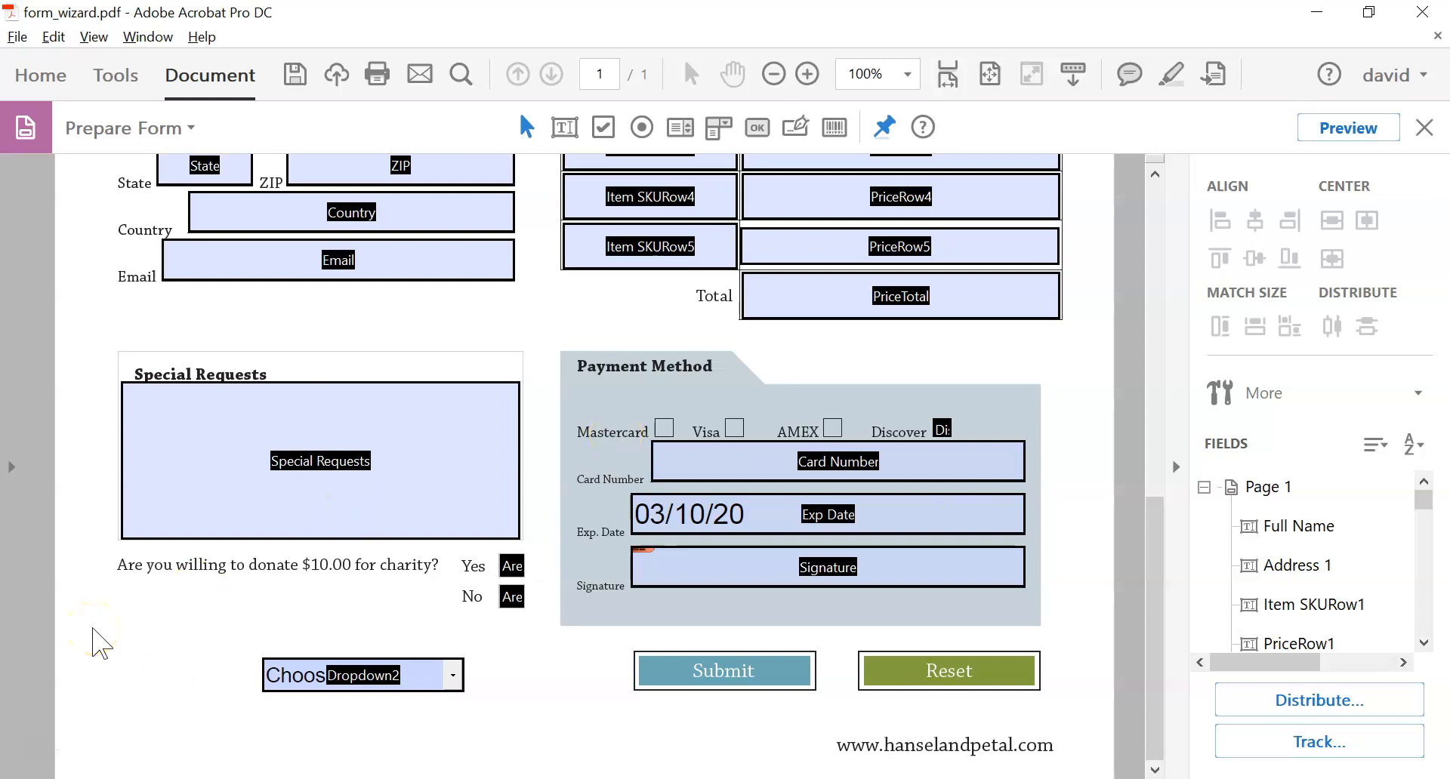